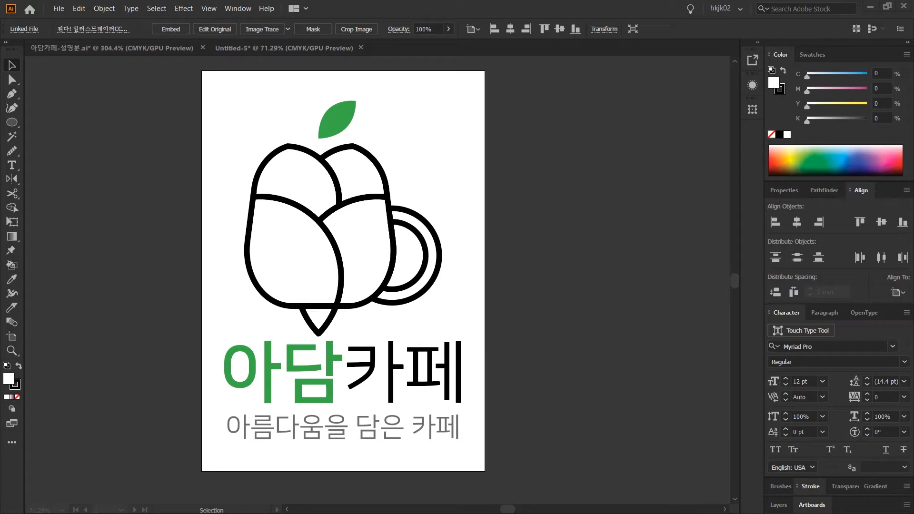
Create a new portrait document 600 mm wide and 1800 mm high, with millimetre units and CMYK colour mode.
left_click(659, 230)
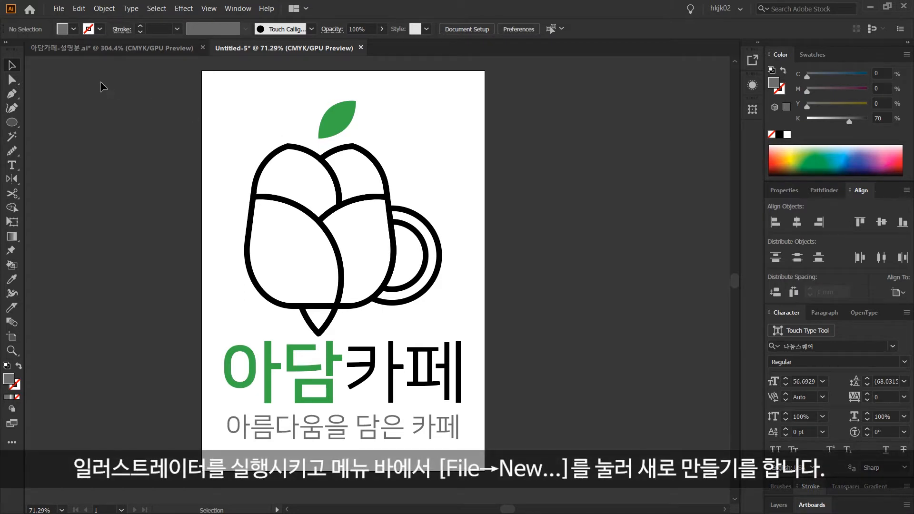
left_click(57, 8)
left_click(67, 19)
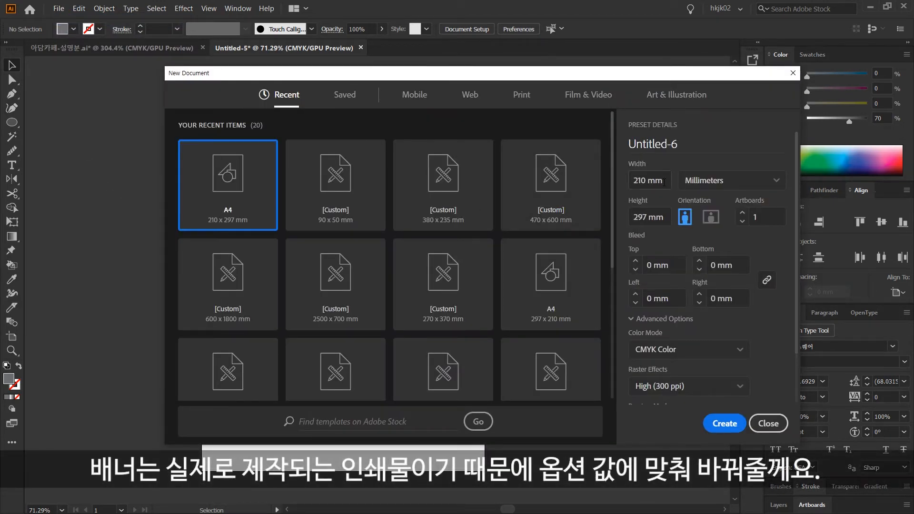
left_click(664, 182)
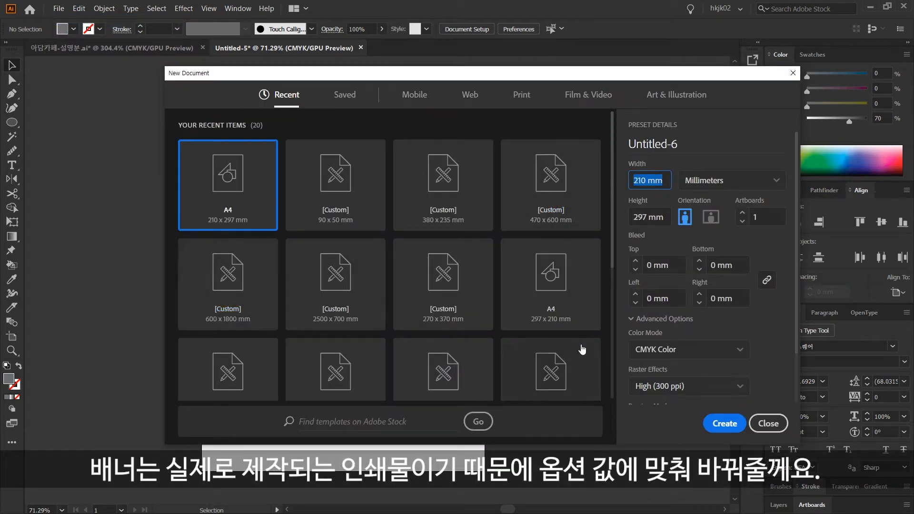
type("600")
key("Tab")
type("1800")
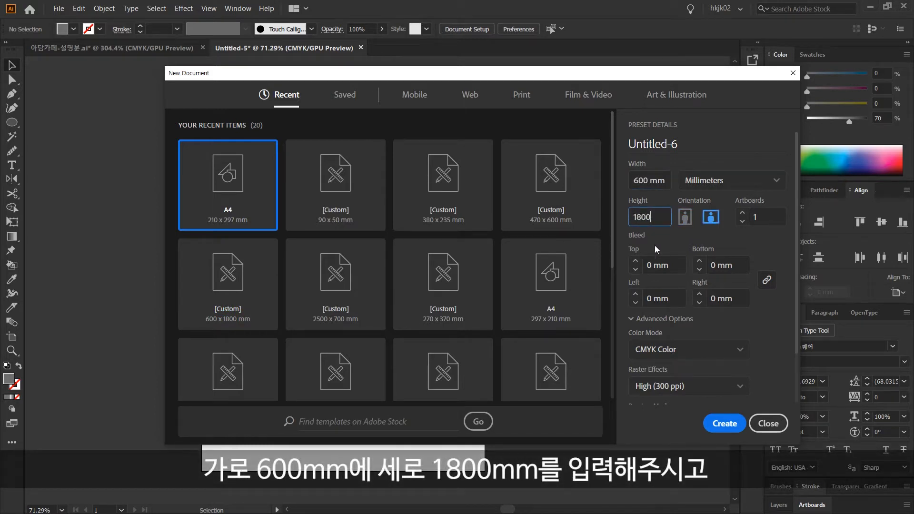
left_click(762, 184)
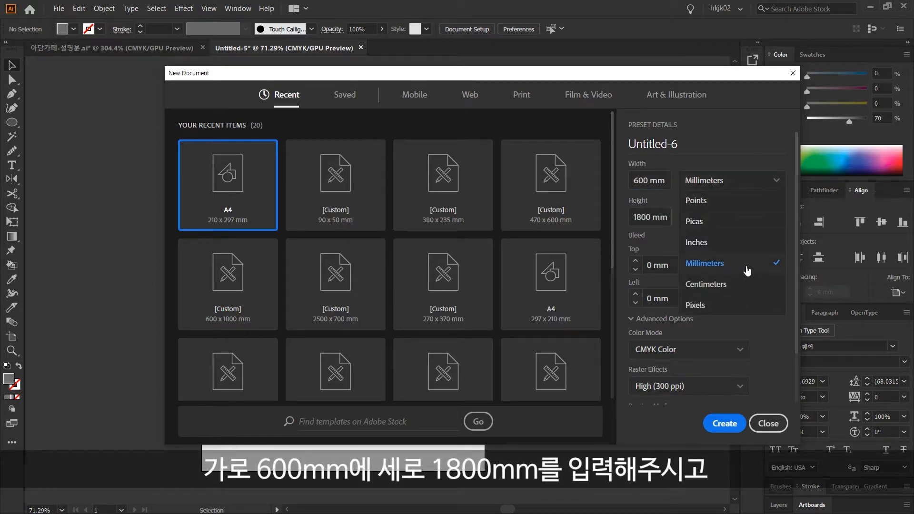
left_click(746, 266)
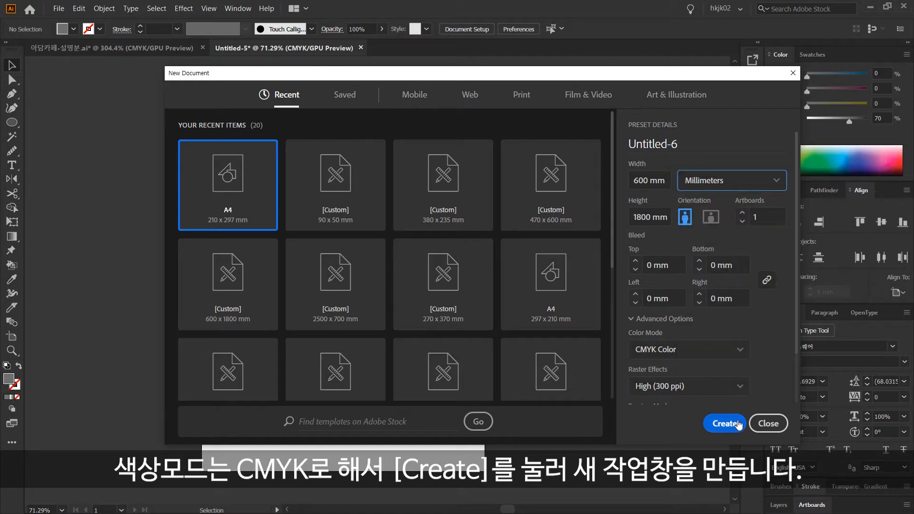
left_click(739, 424)
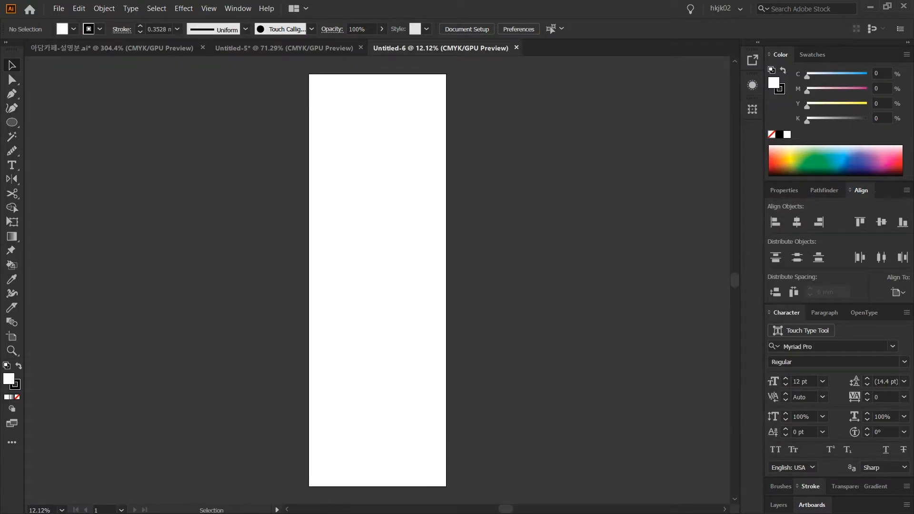
Create a 600 × 1800 mm rectangle with the Rectangle tool on the artboard.
left_click_drag(12, 122, 33, 126)
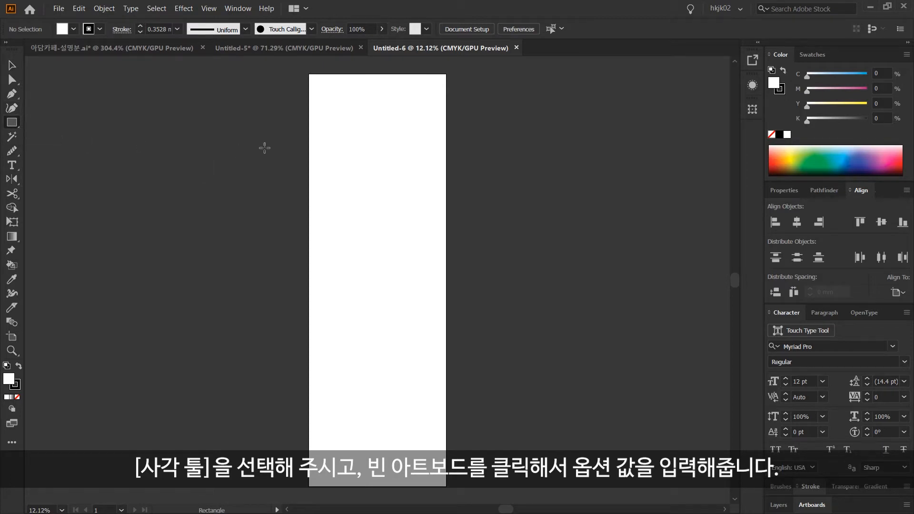
left_click(377, 120)
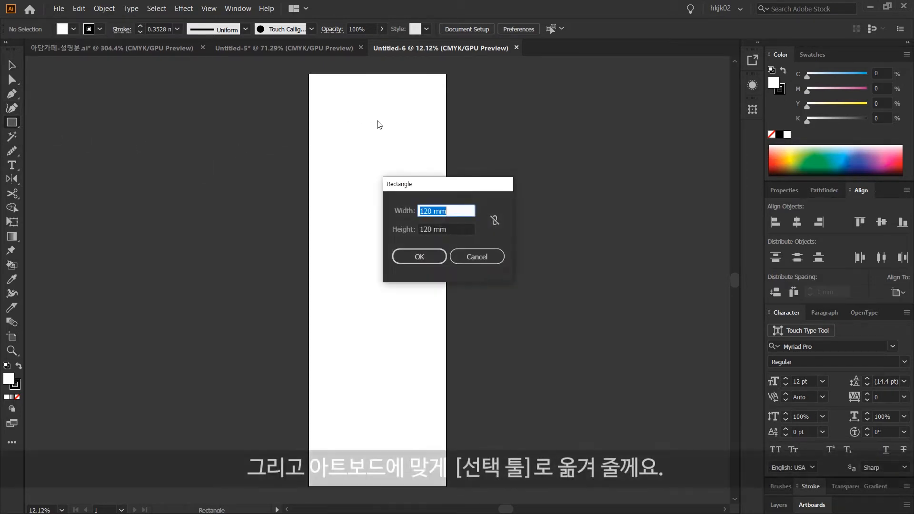
type("600")
key("Tab")
type("1")
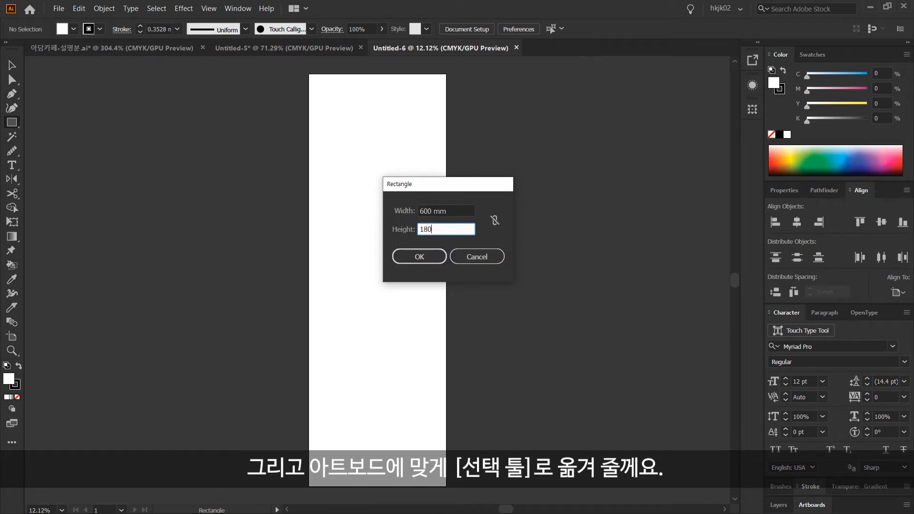
type("80")
key("Return")
Move the rectangle over the artboard, align it to the artboard's horizontal and vertical centre, and deselect it.
left_click(13, 65)
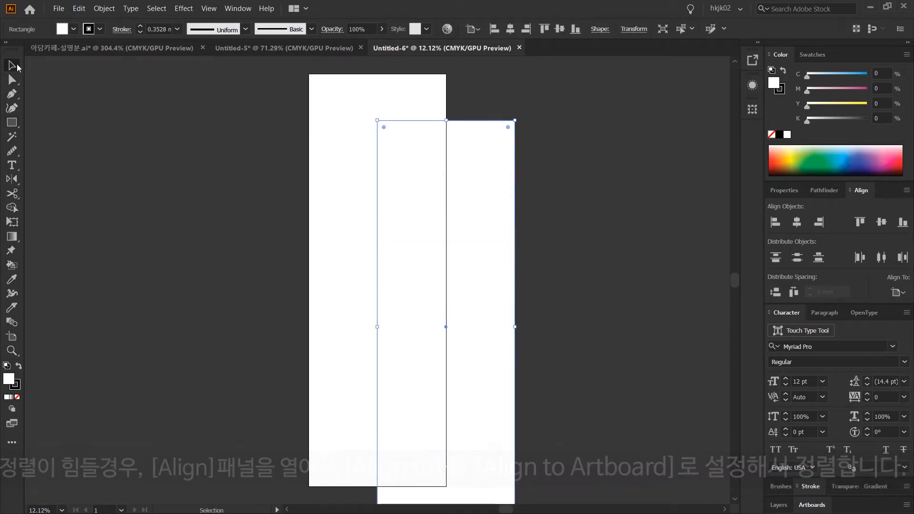
left_click_drag(417, 164, 350, 116)
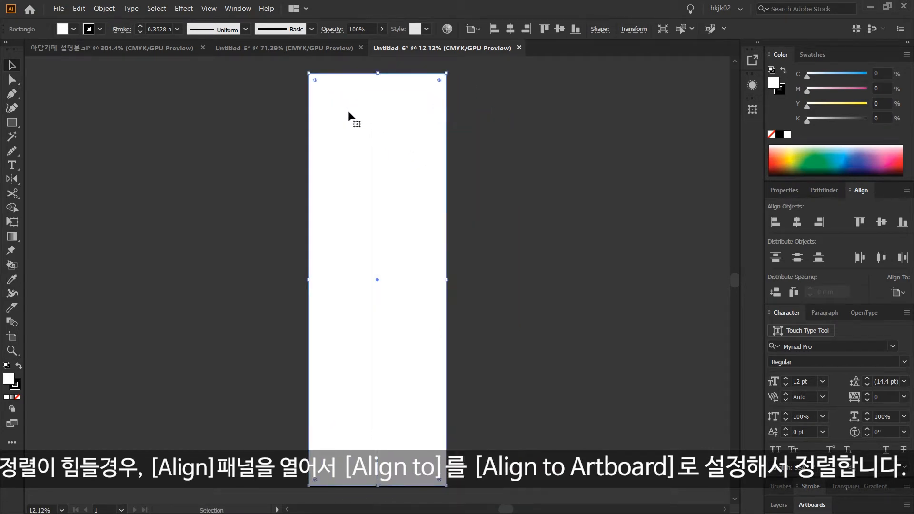
left_click(898, 293)
left_click(860, 331)
left_click(796, 222)
left_click(882, 222)
left_click(600, 217)
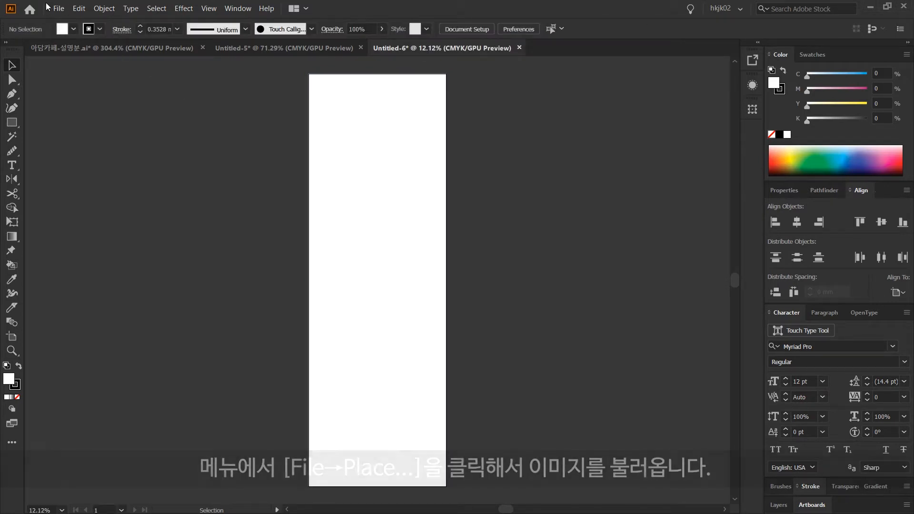
Place the JPG image 2일_02_실습 unlinked across the upper artboard, about 1728 × 1112 mm in size.
left_click(58, 8)
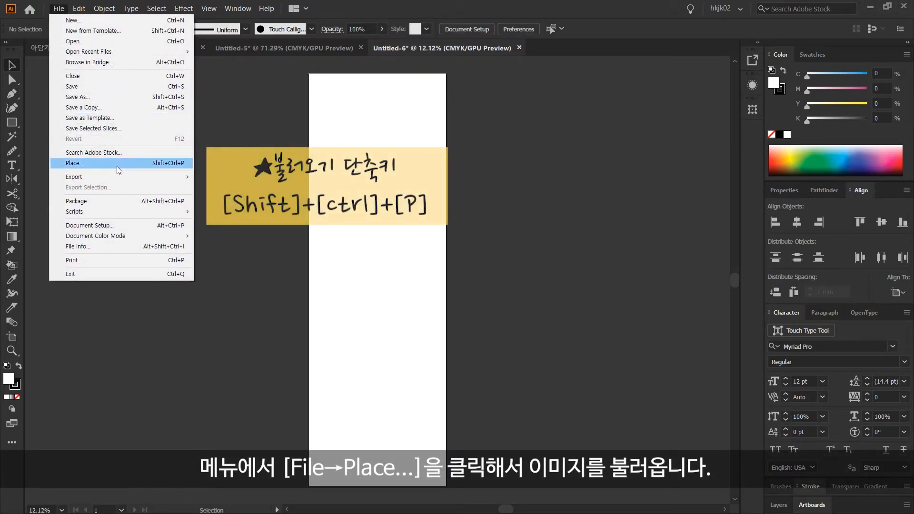
left_click(117, 167)
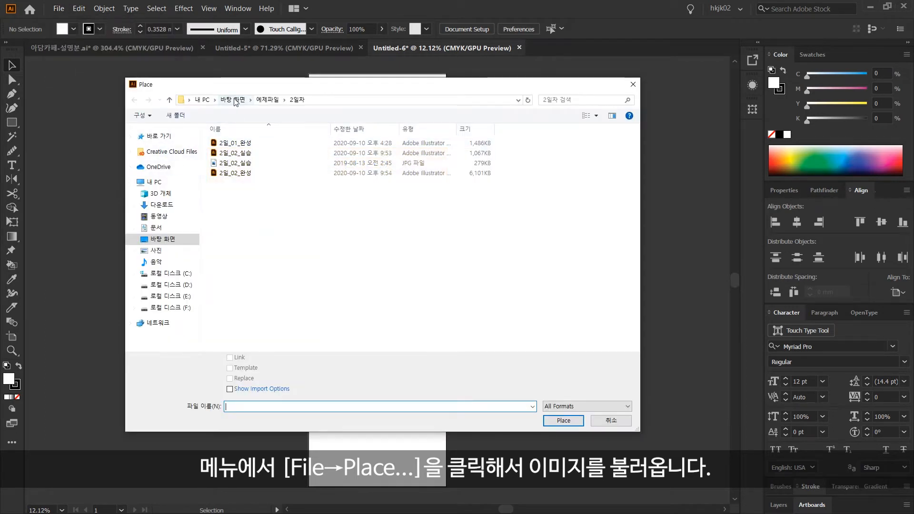
left_click(235, 164)
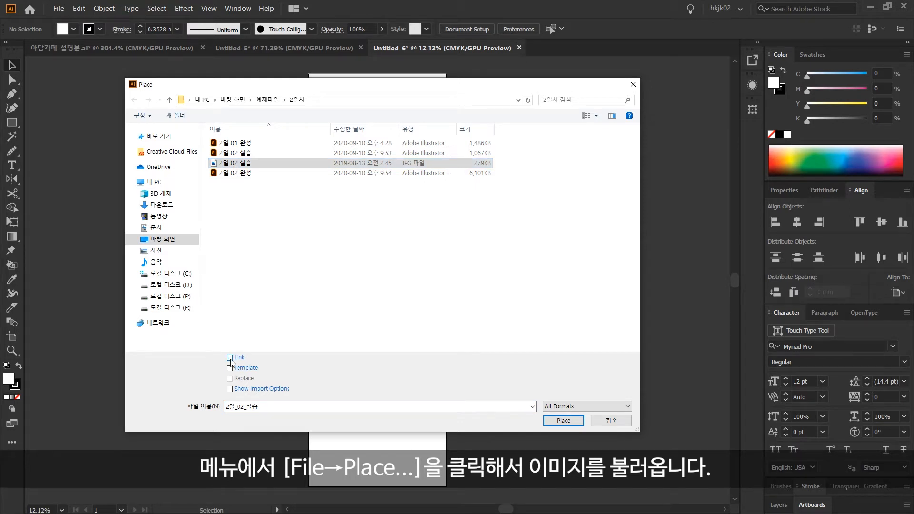
left_click(563, 420)
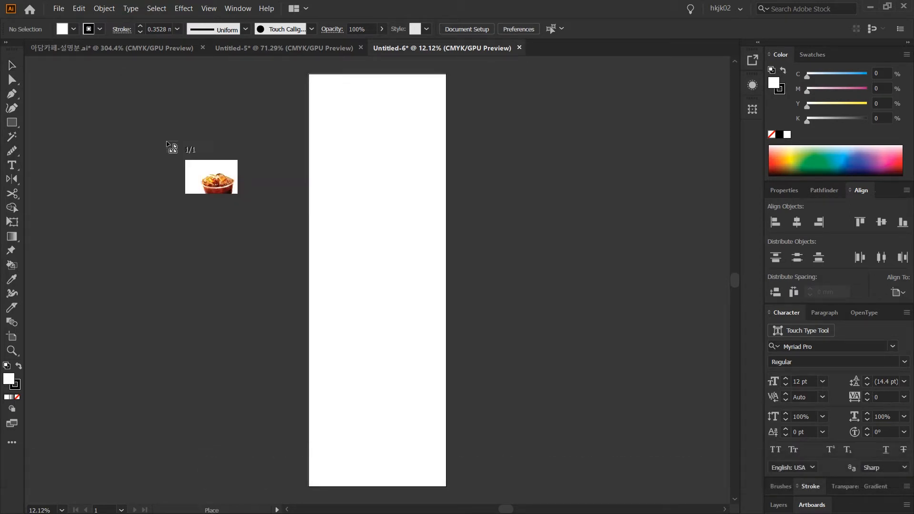
left_click_drag(97, 101, 561, 366)
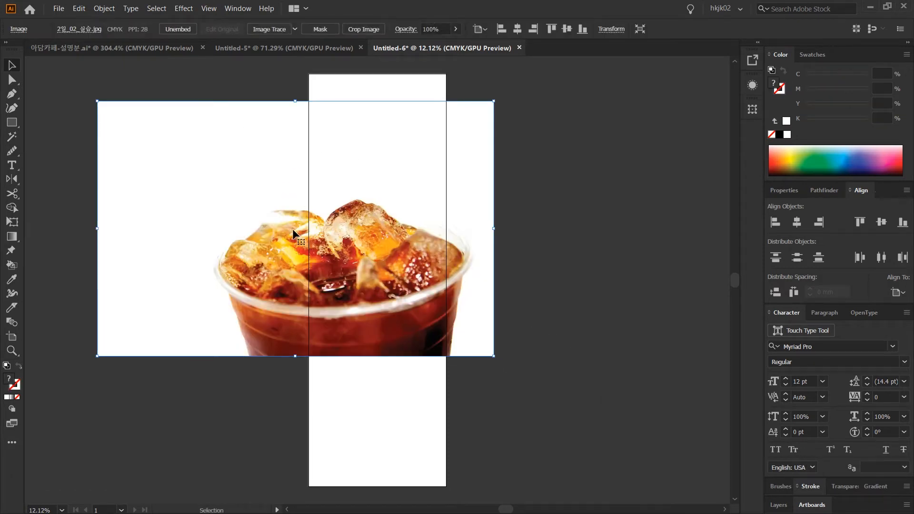
Scale the placed cup image proportionally to a width of 1180 mm.
left_click(748, 114)
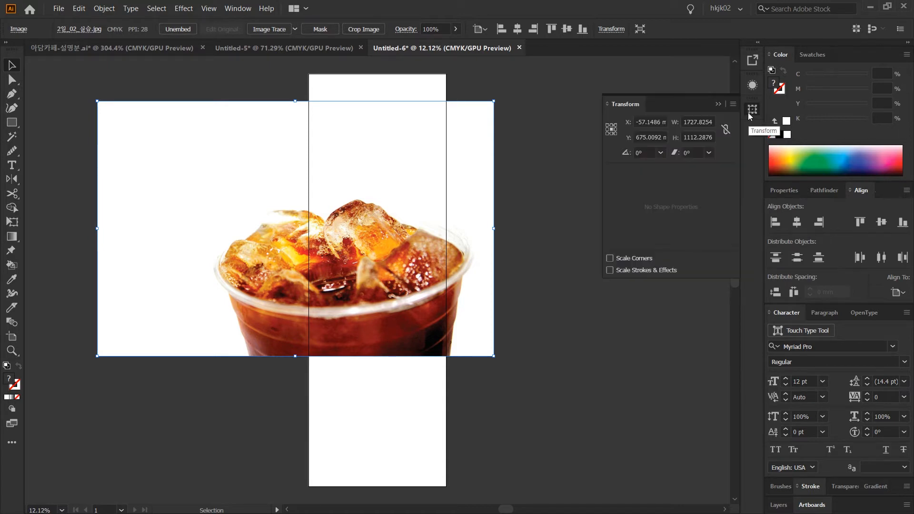
left_click(725, 129)
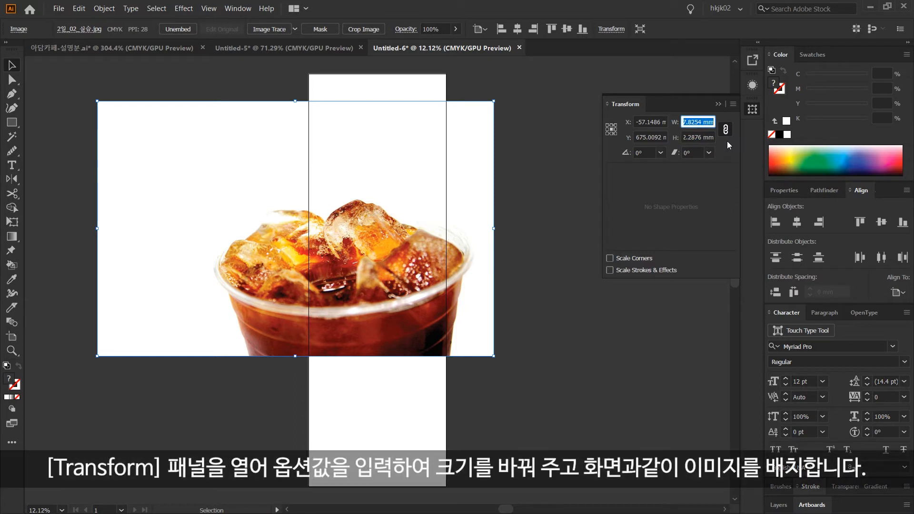
type("1180")
key("Return")
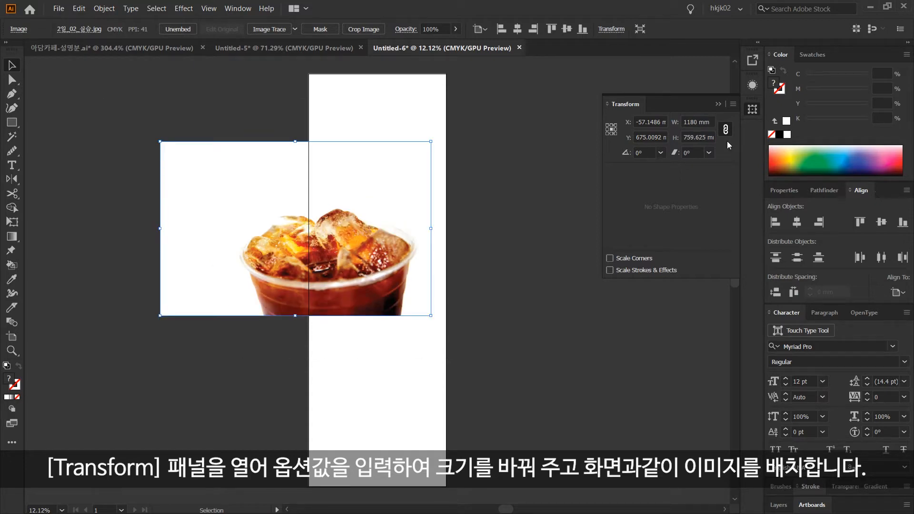
Move the cup image so the drink spans the artboard's width in its upper half.
left_click_drag(325, 238, 369, 199)
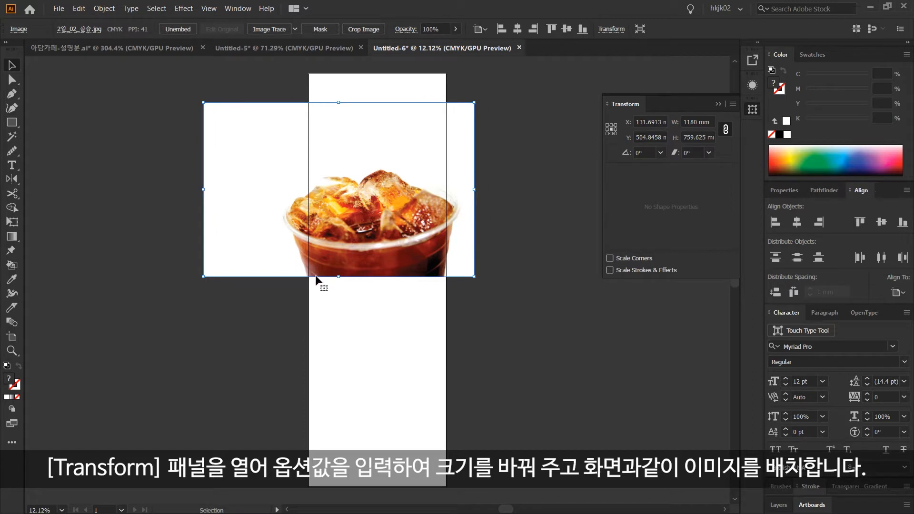
left_click_drag(434, 272, 437, 272)
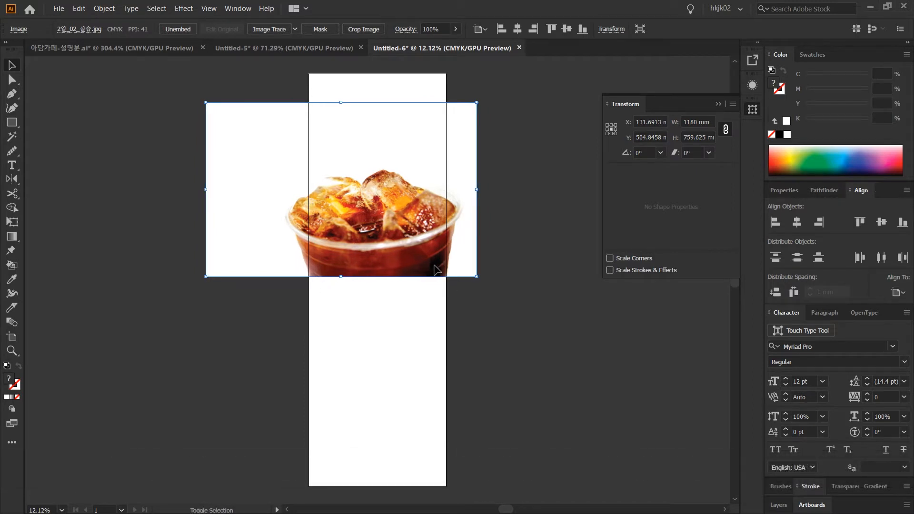
left_click(719, 104)
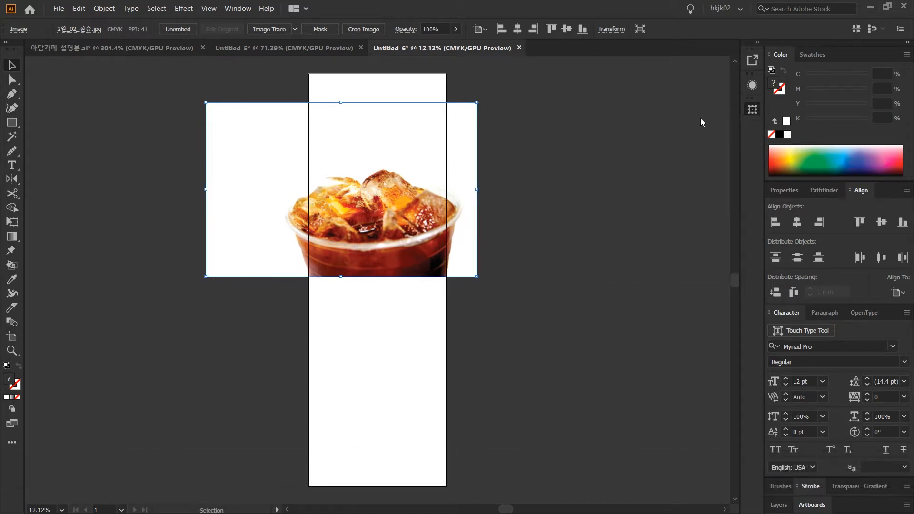
left_click(565, 324)
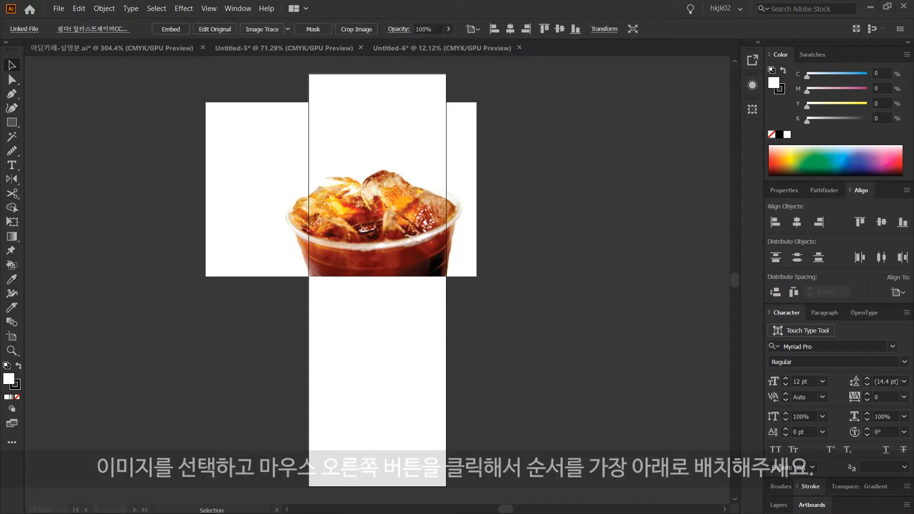
left_click_drag(370, 176, 370, 197)
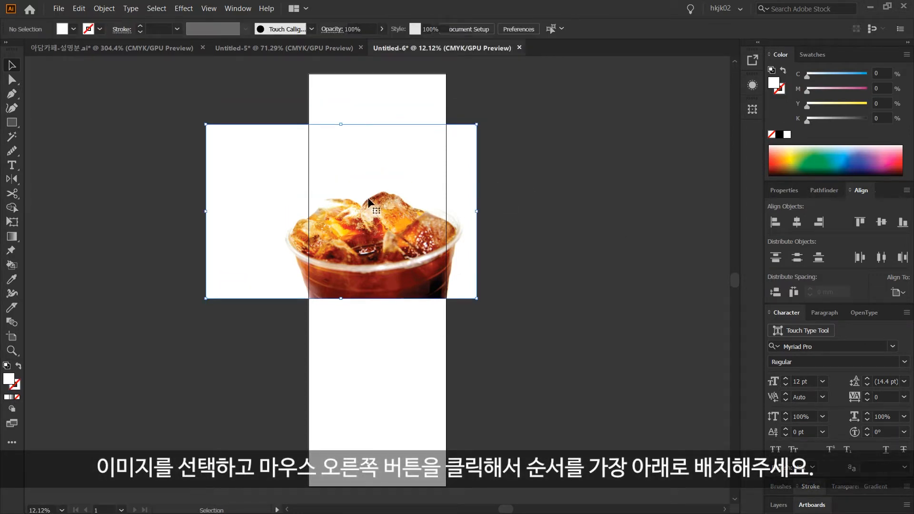
Send the cup image to the back, behind the white rectangle.
left_click(361, 158)
right_click(361, 156)
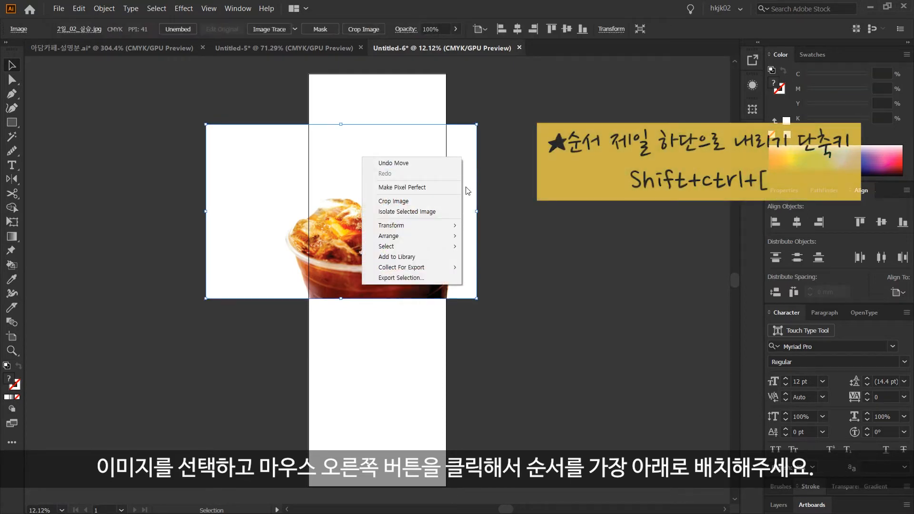
mouse_move(450, 238)
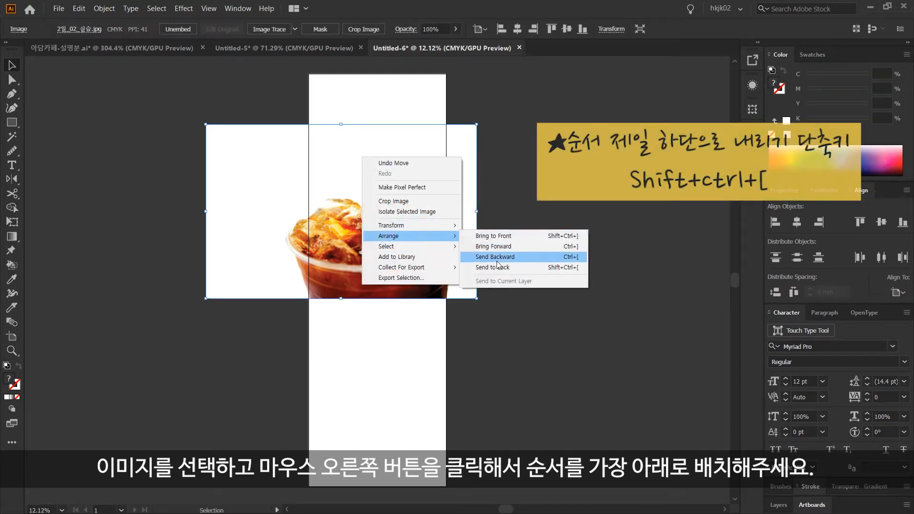
left_click(492, 267)
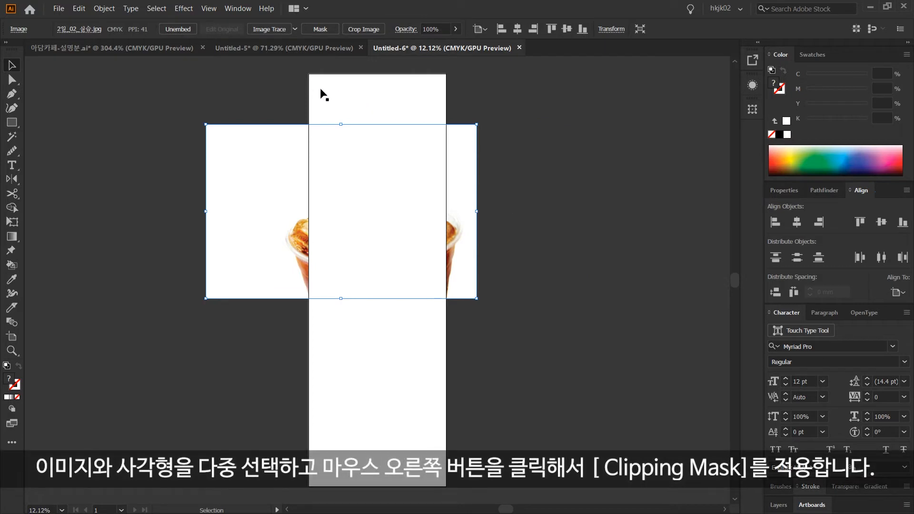
Select the rectangle together with the cup image and make a clipping mask from them.
left_click_drag(296, 75, 456, 316)
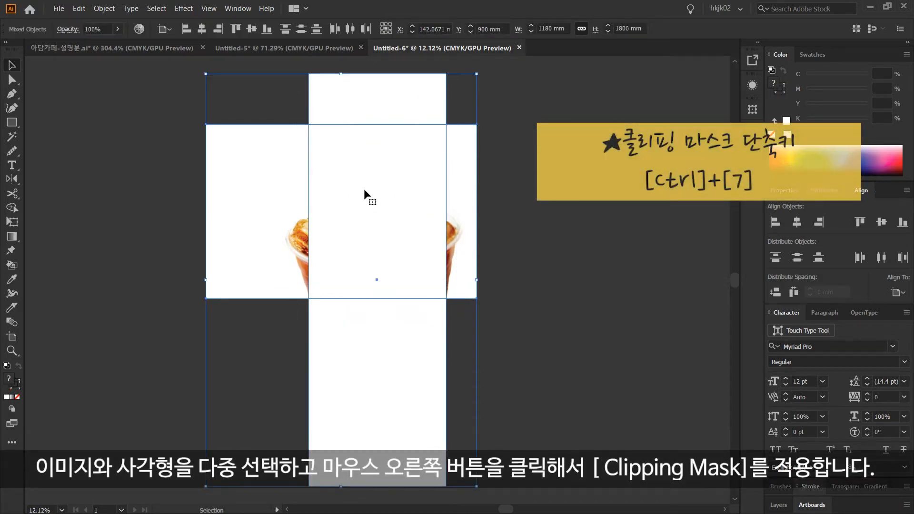
right_click(358, 170)
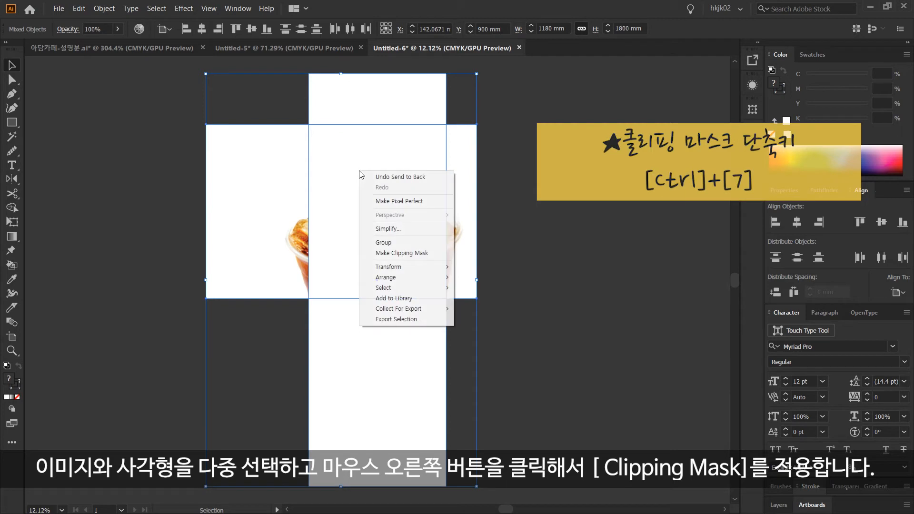
left_click(443, 256)
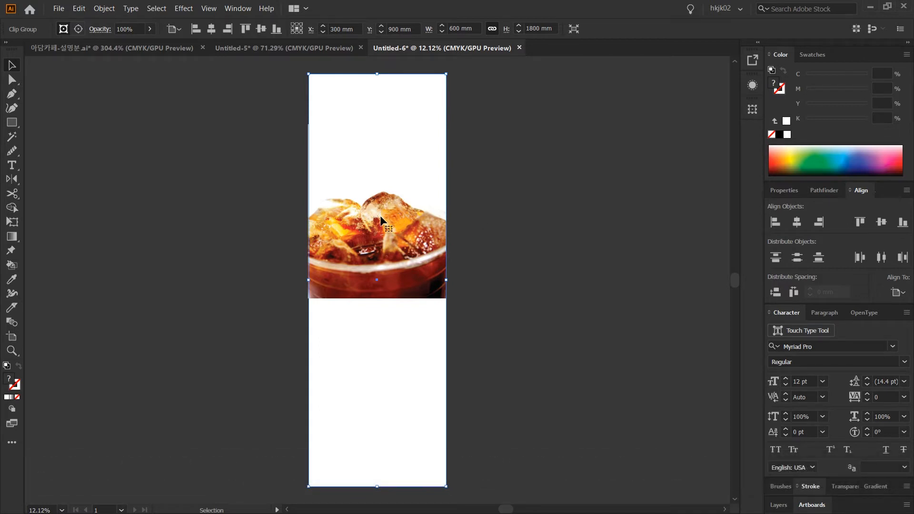
Isolate the cup image's clip group and draw a 600 × 600 mm rectangle inside it.
double_click(381, 243)
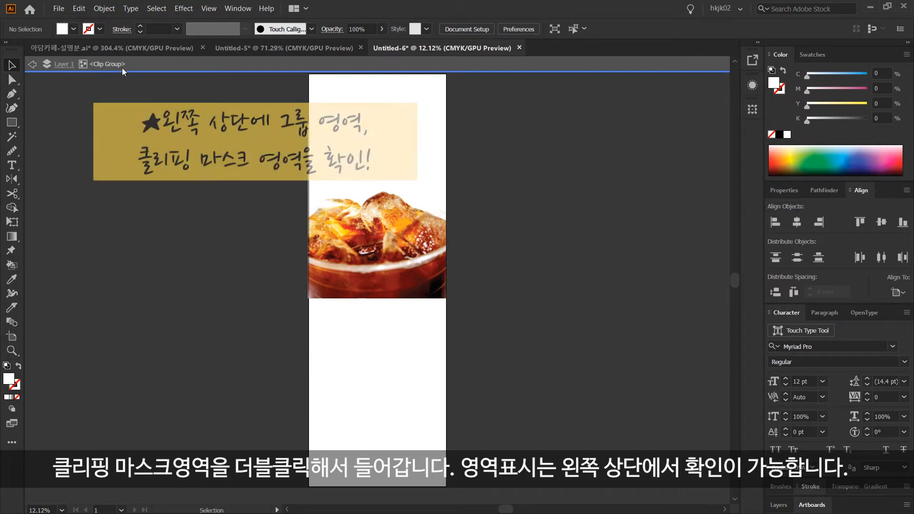
left_click(380, 221)
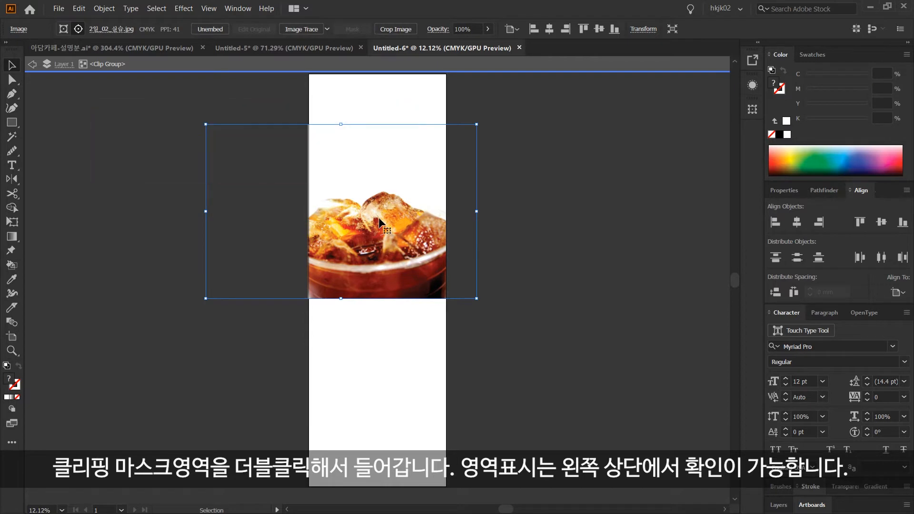
left_click(12, 123)
left_click(310, 136)
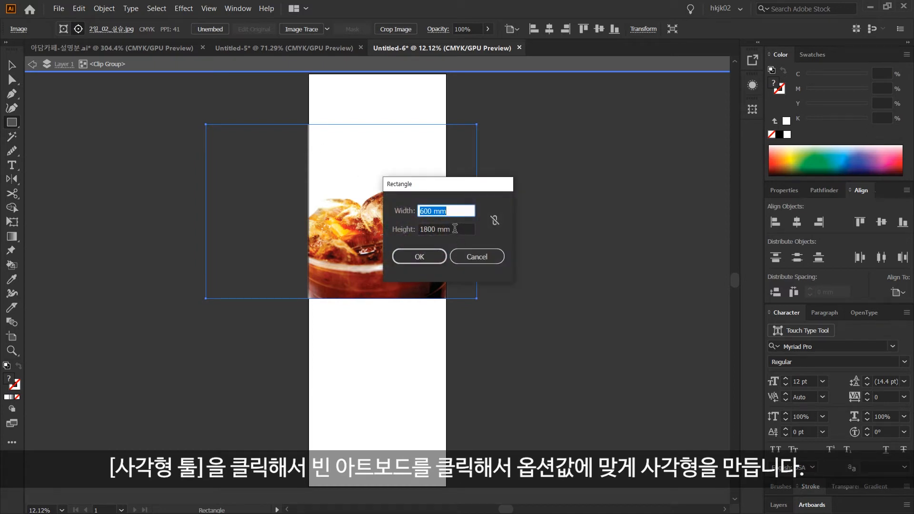
key("Tab")
type("600")
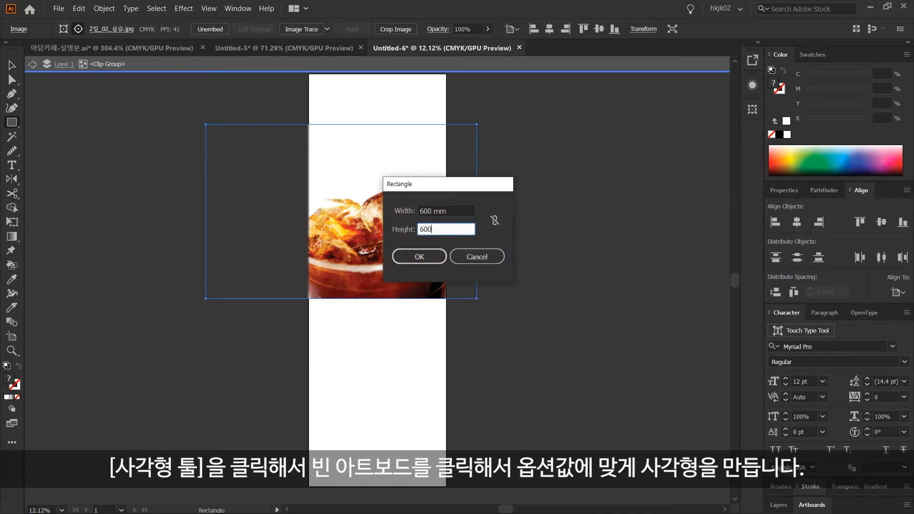
key("Return")
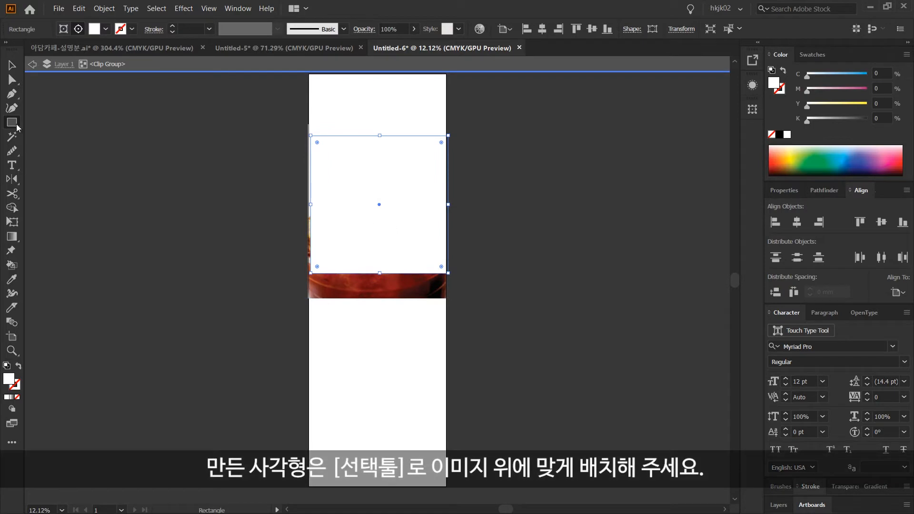
Move the white square down over the drink to the cup image's lower edge and center it horizontally on the artboard.
left_click(13, 64)
left_click_drag(395, 199, 392, 223)
left_click(243, 236)
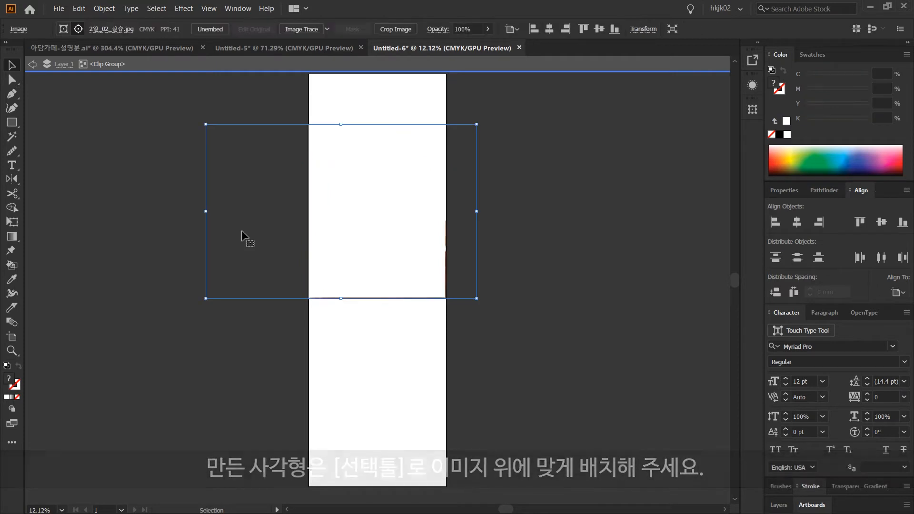
left_click(232, 350)
left_click(396, 266)
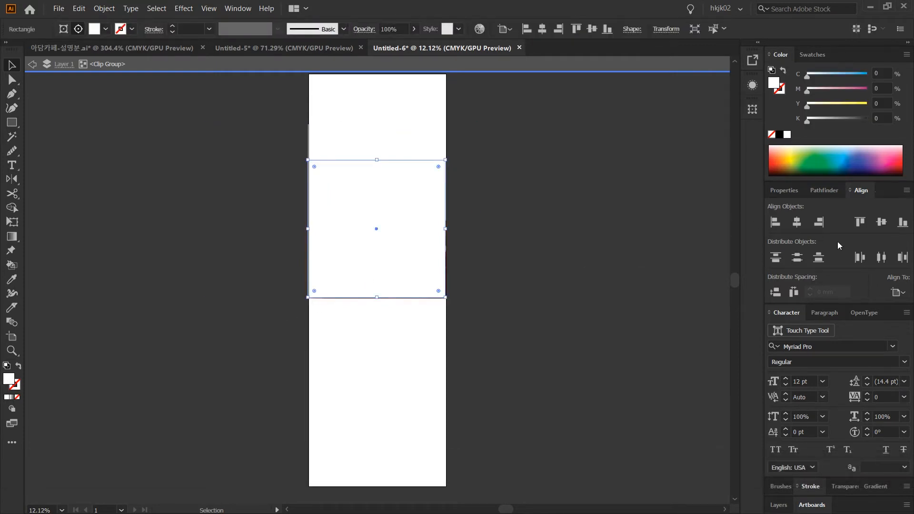
left_click(897, 292)
left_click(847, 331)
left_click(798, 228)
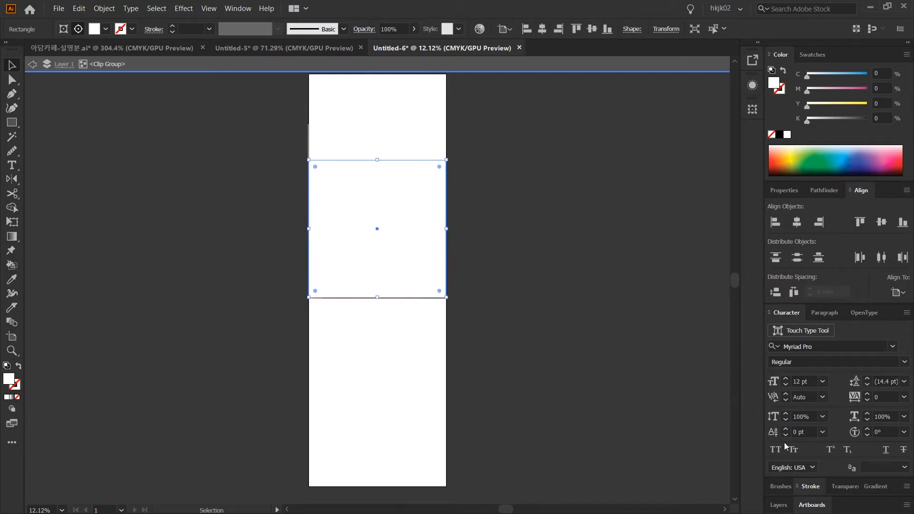
Fill the square with a white-to-black linear gradient at a 90° angle.
left_click(871, 487)
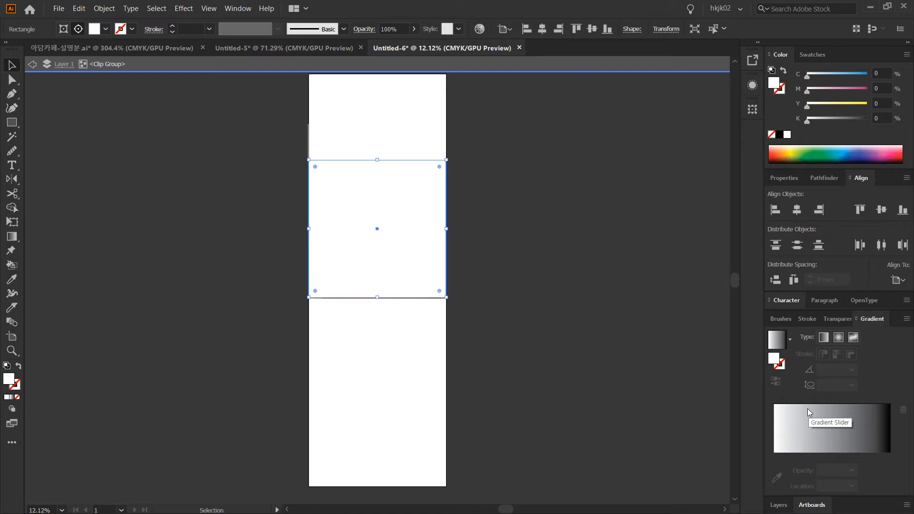
left_click(825, 415)
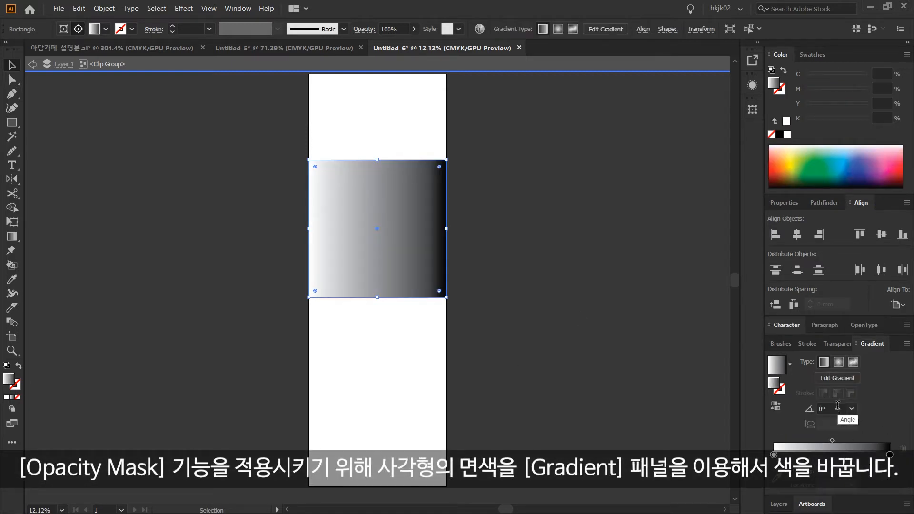
left_click(837, 406)
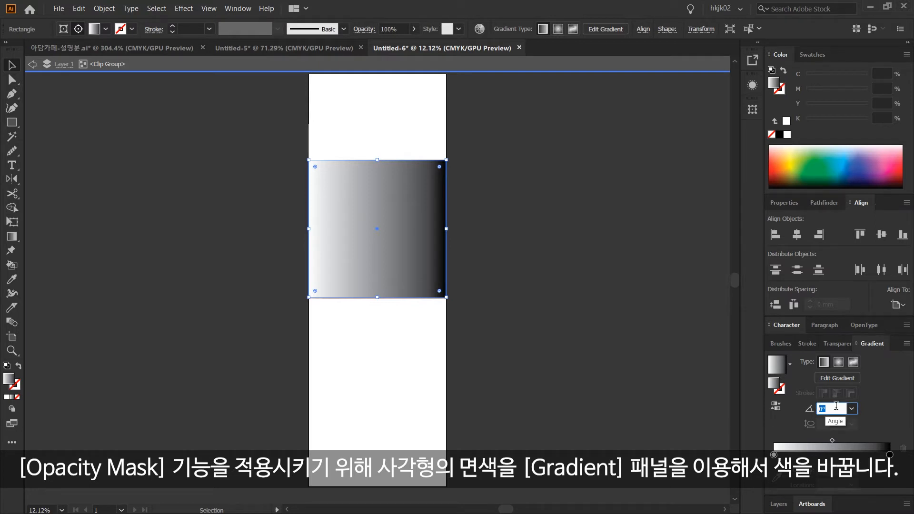
type("90")
key("Return")
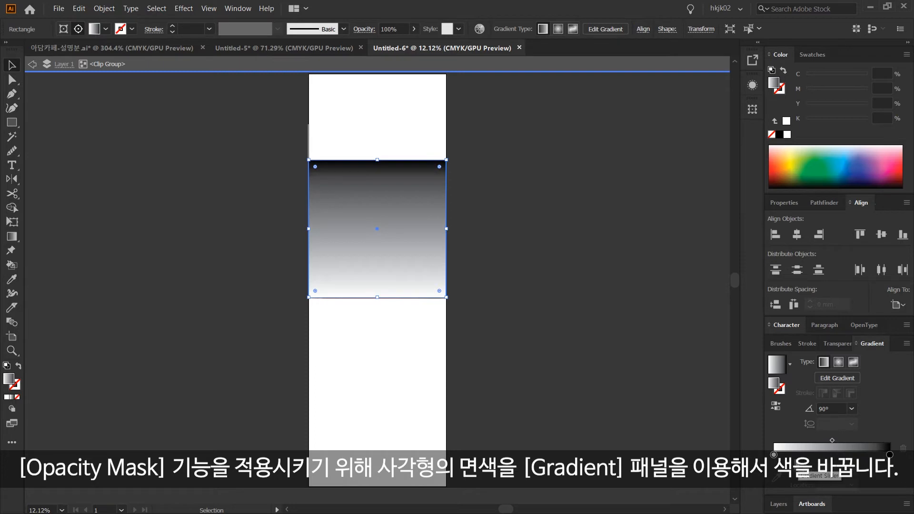
Rearrange the gradient stops to K 100 at the start and K 0 at the end, with the midpoint location at 13%.
left_click_drag(774, 455, 815, 455)
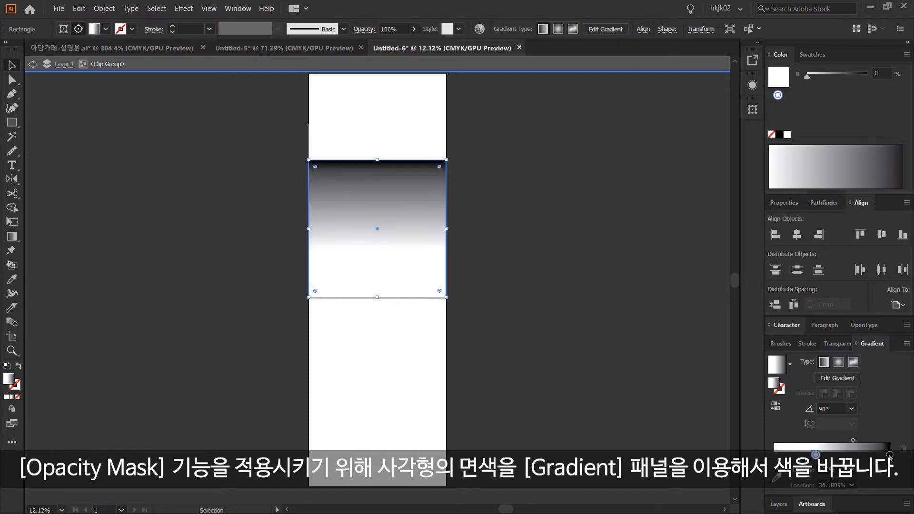
mouse_move(889, 455)
left_mouse_down()
mouse_move(774, 455)
mouse_move(889, 455)
left_mouse_up()
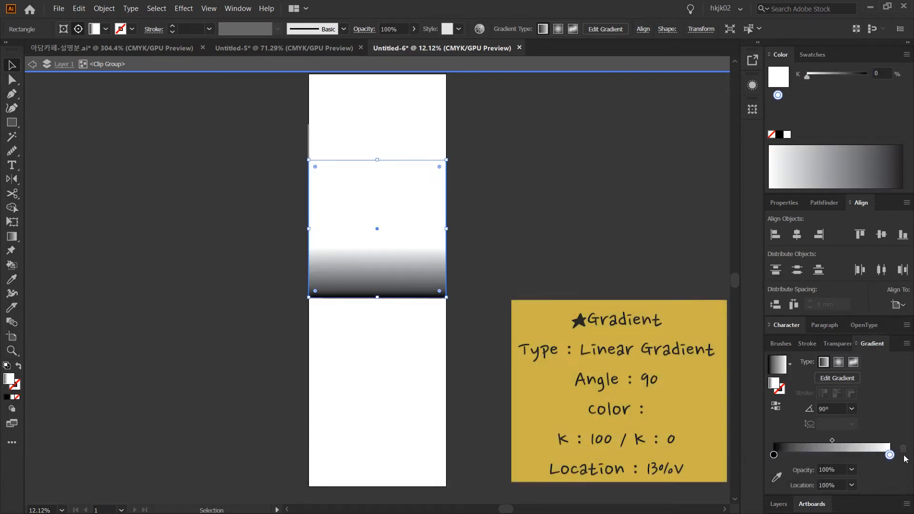
left_click(833, 441)
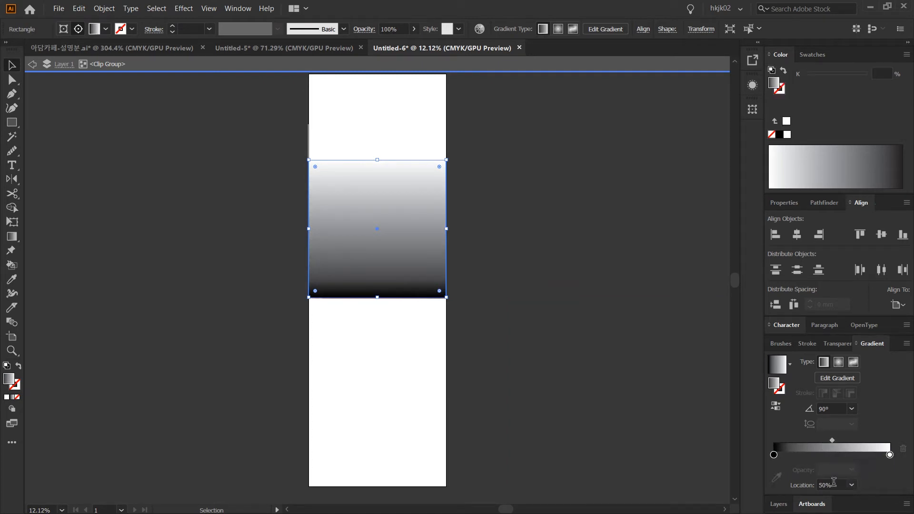
left_click(787, 485)
type("13")
key("Return")
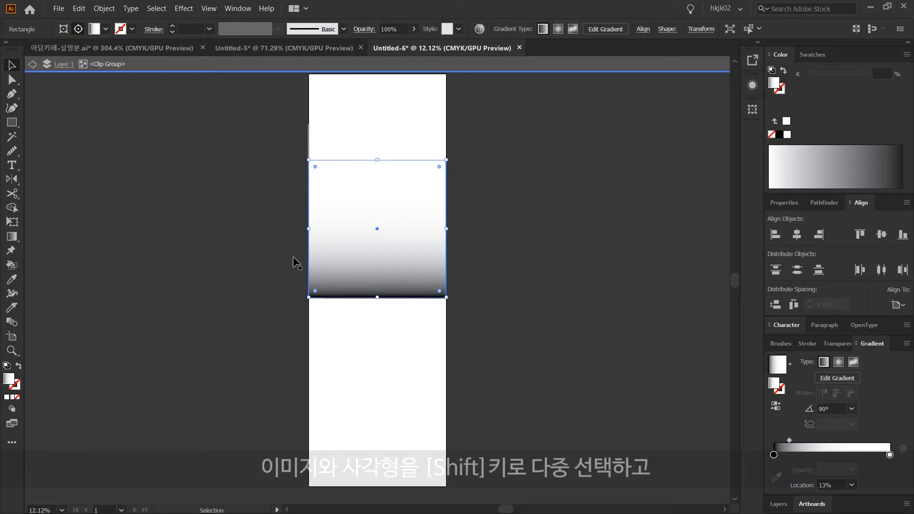
Select the gradient square together with the cup image and make an opacity mask from them.
left_click(533, 204)
left_click(397, 200)
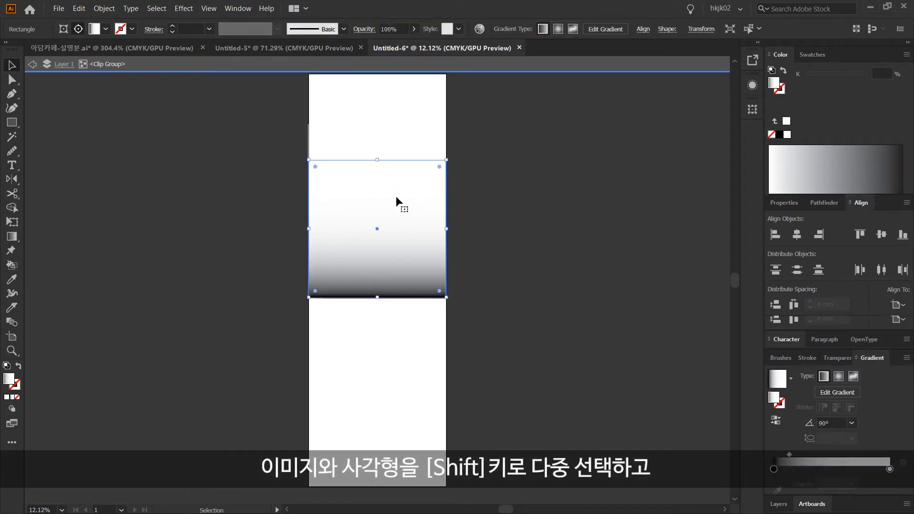
left_click(352, 145, "shift")
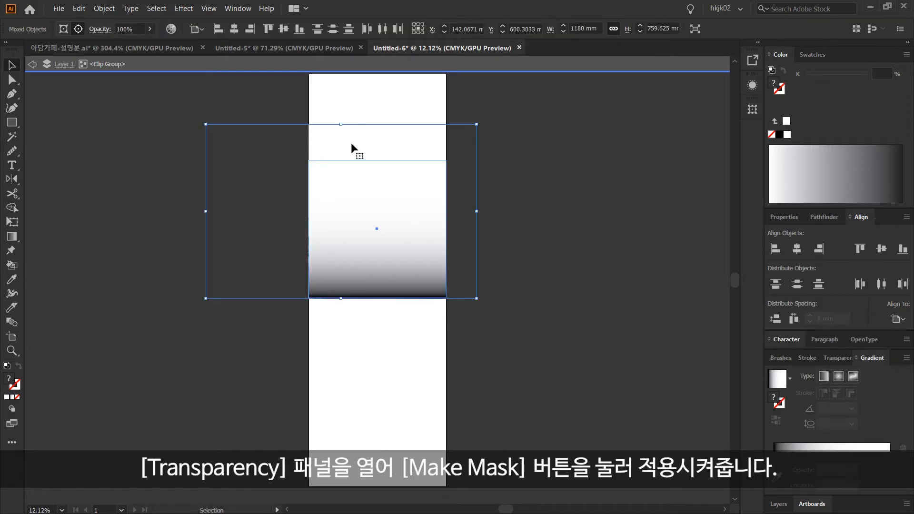
left_click(839, 358)
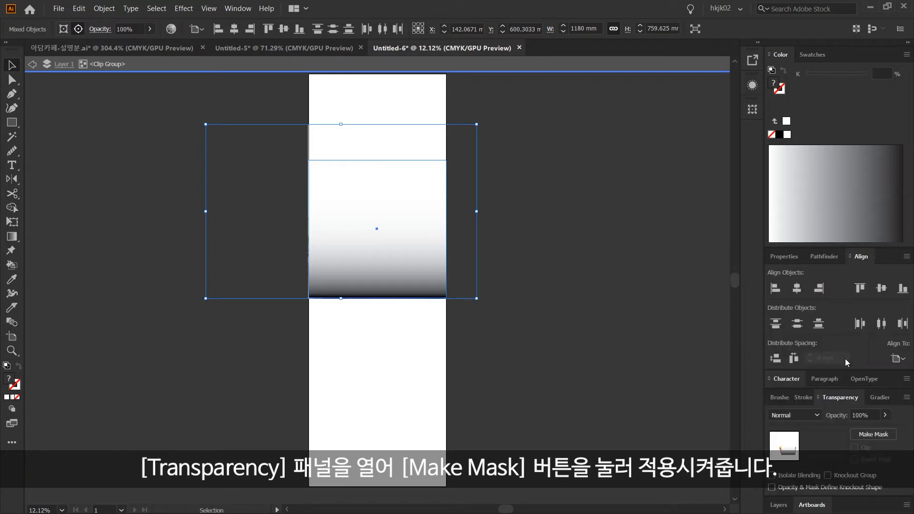
left_click(873, 434)
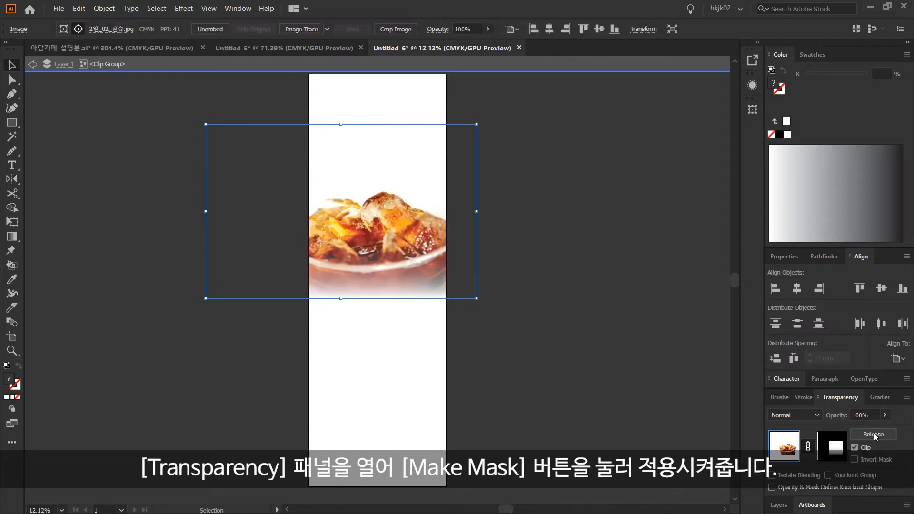
left_click(646, 396)
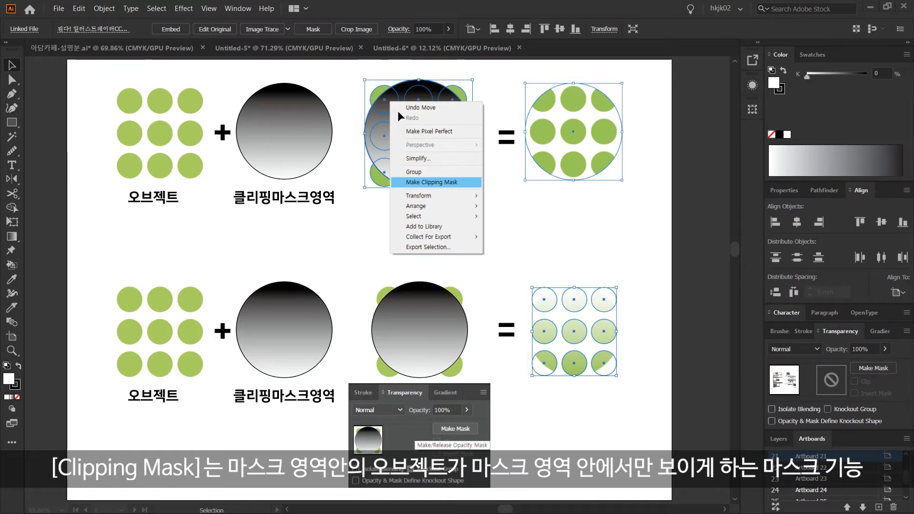
Examine the clipping mask and opacity mask examples by selecting the green dots and gradient circles in each row.
left_click(195, 164)
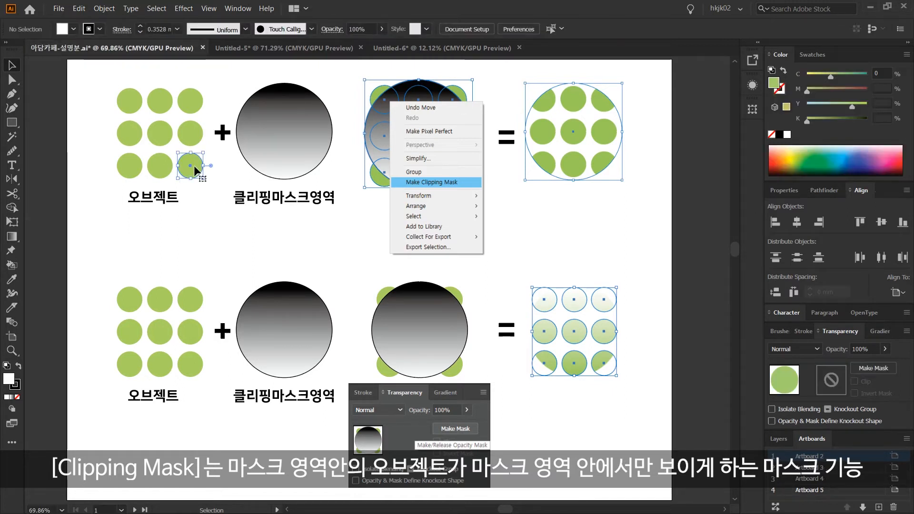
left_click_drag(102, 109, 190, 174)
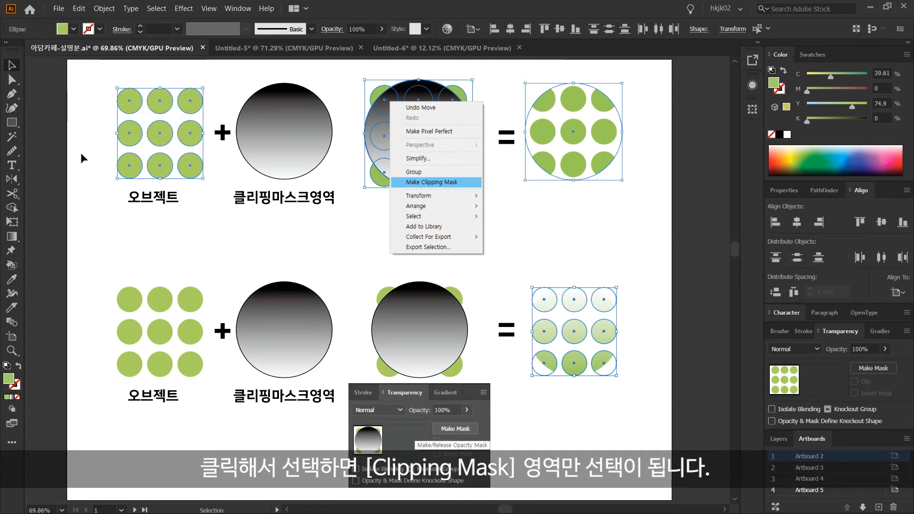
left_click(281, 153, "shift")
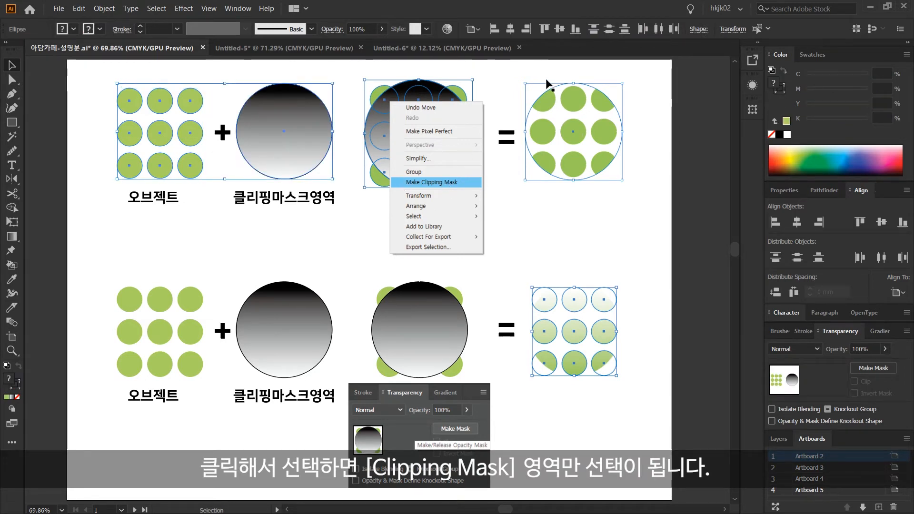
left_click(644, 151)
left_click(267, 99)
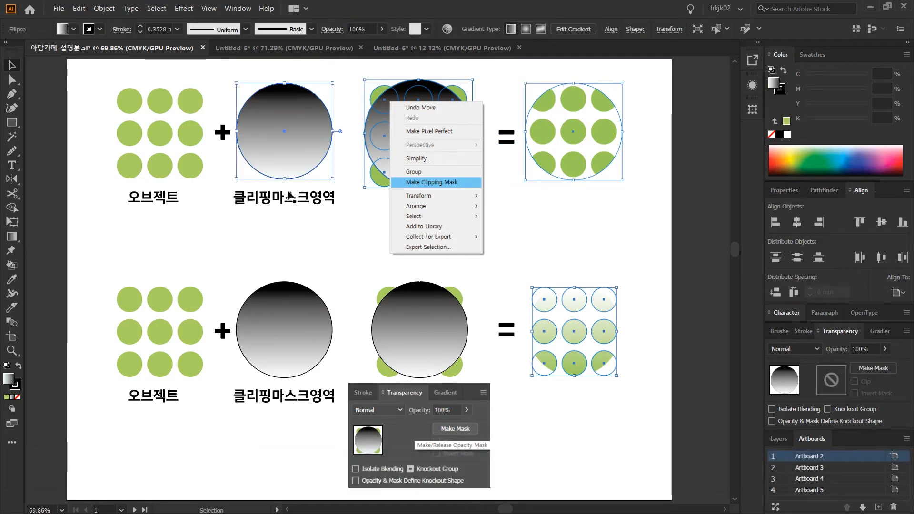
left_click_drag(101, 275, 208, 365)
left_click(276, 286, "shift")
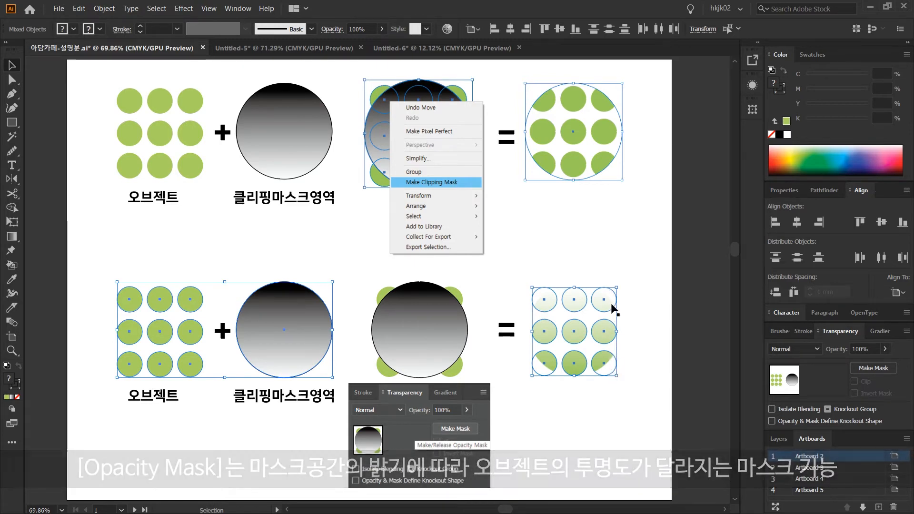
left_click(186, 362)
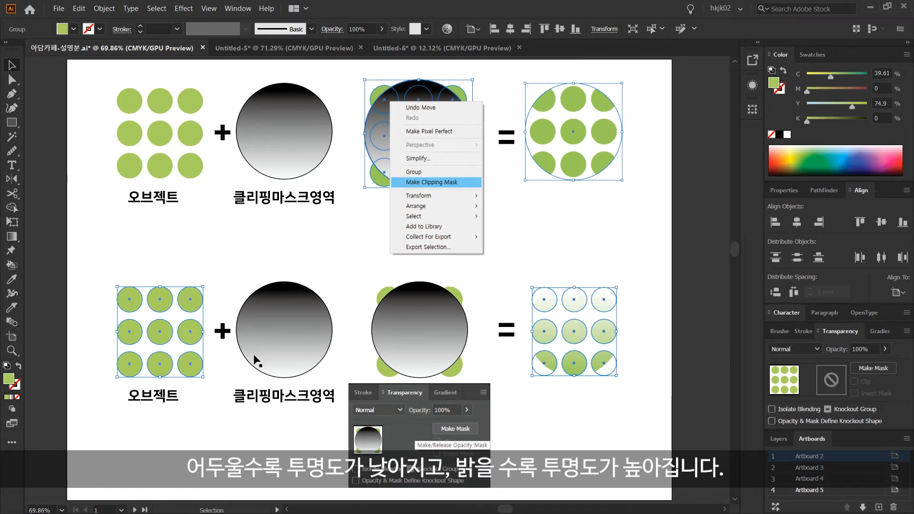
left_click(253, 249)
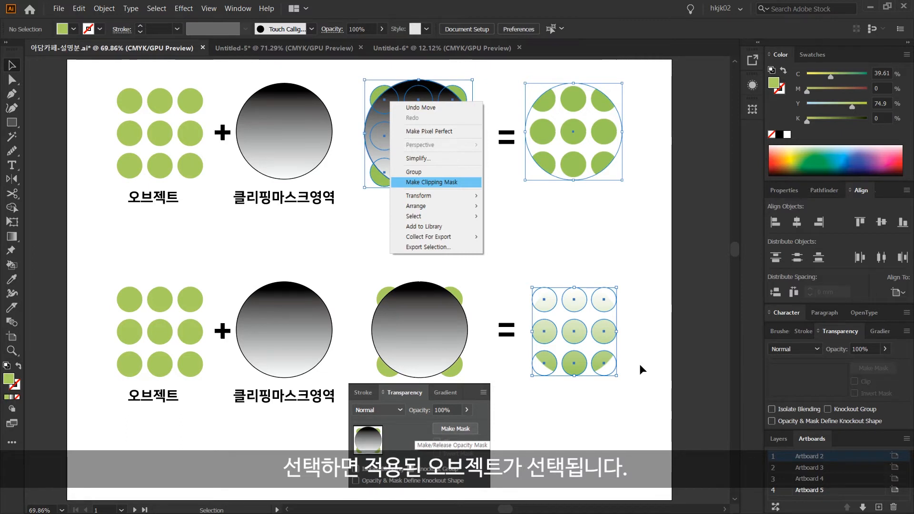
Return to the Untitled-6 banner and inspect the cup image's opacity mask, switching to mask editing and back to the artwork.
left_click(380, 58)
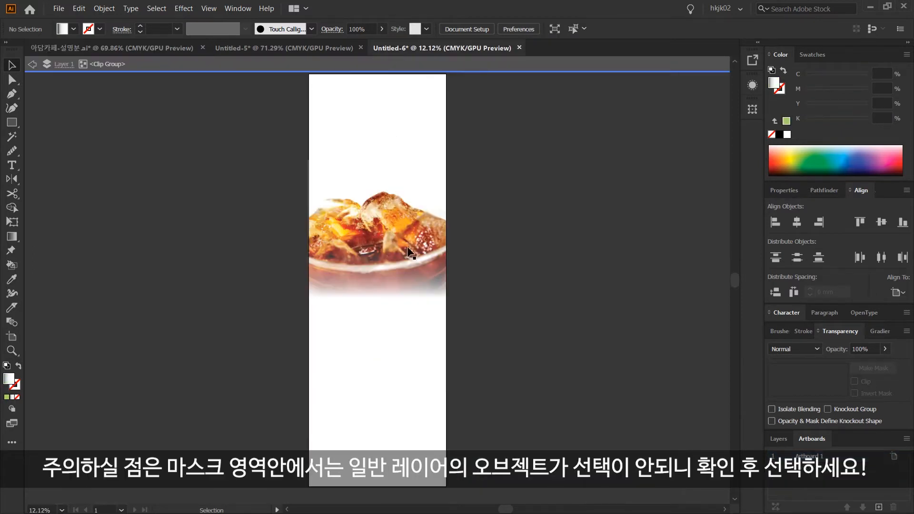
left_click(390, 267)
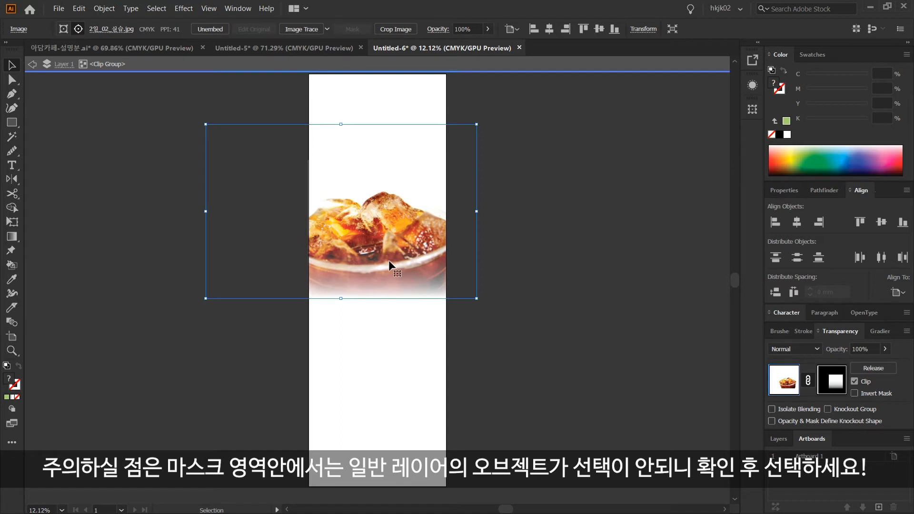
left_click(311, 99)
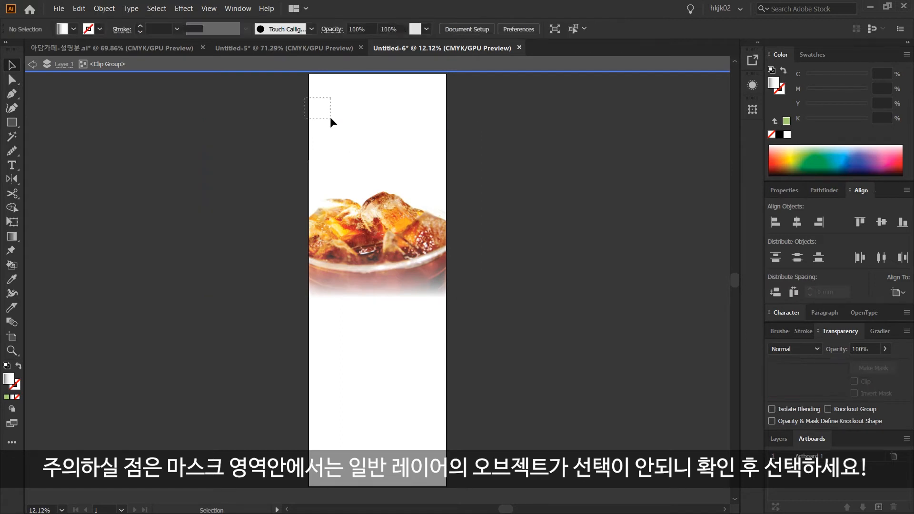
left_click(328, 244)
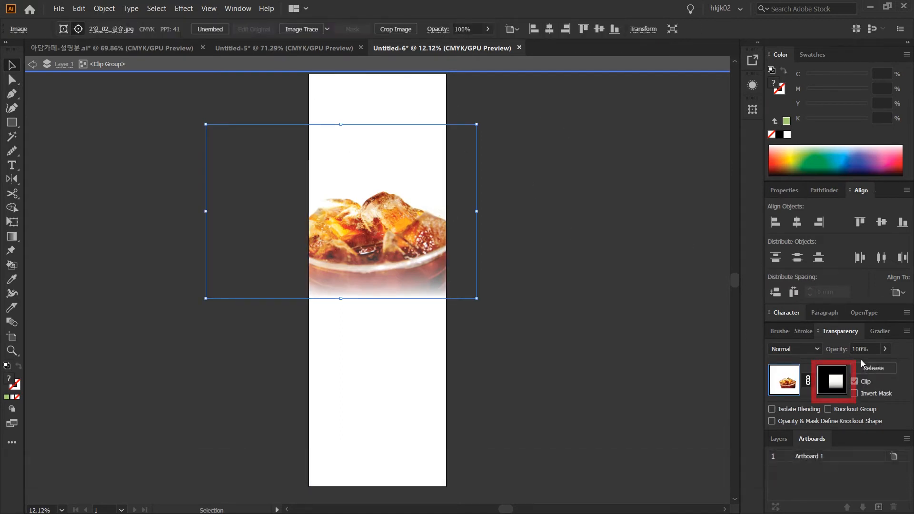
left_click(836, 388)
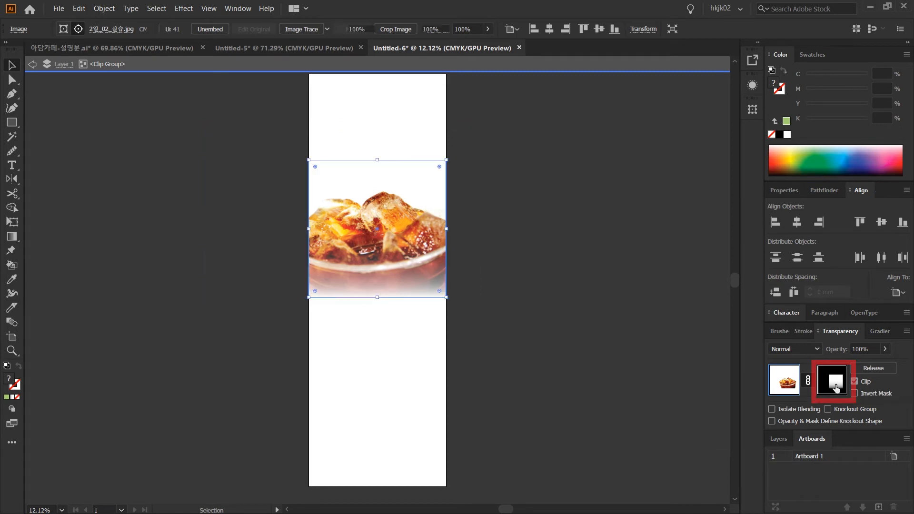
left_click_drag(262, 79, 419, 188)
left_click_drag(196, 109, 541, 308)
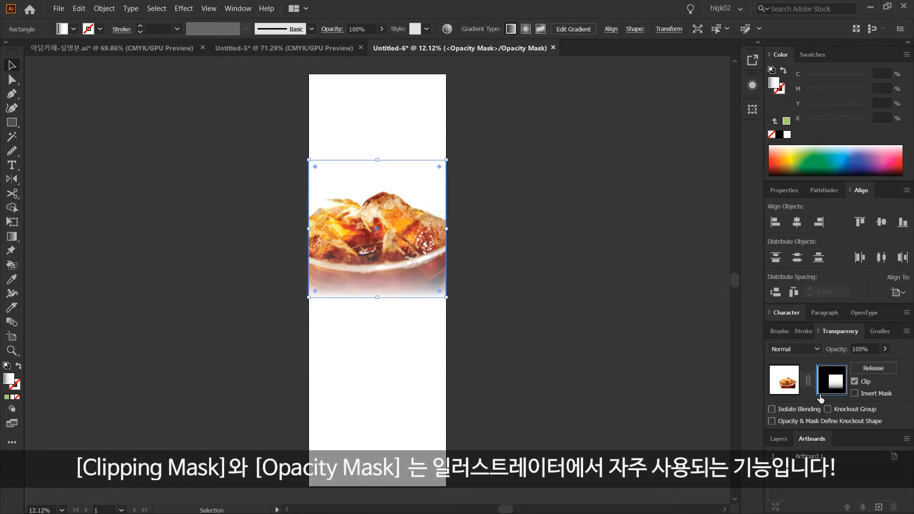
left_click(791, 386)
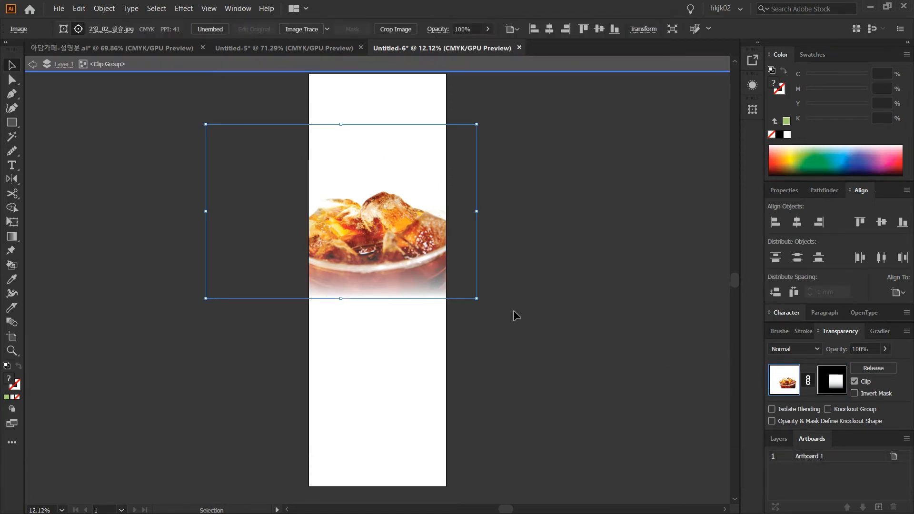
Draw a 600 × 1160 mm rectangle inside the banner's clip group.
left_click(8, 125)
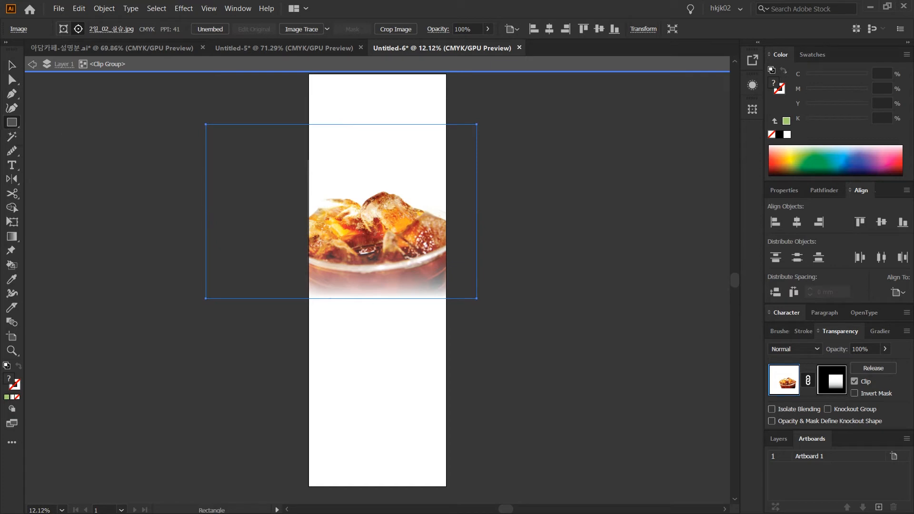
key("ctrl+Tab")
left_click(563, 196, "ctrl")
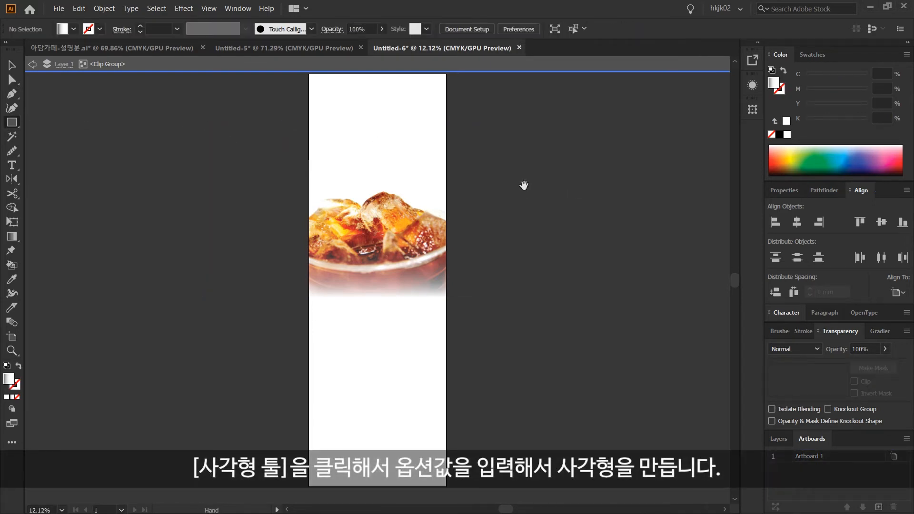
left_click_drag(524, 186, 506, 196)
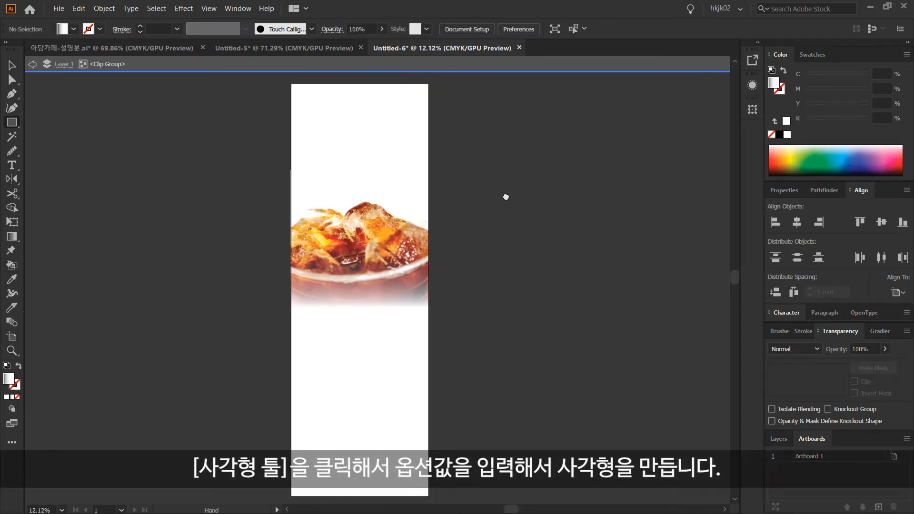
left_click(276, 152)
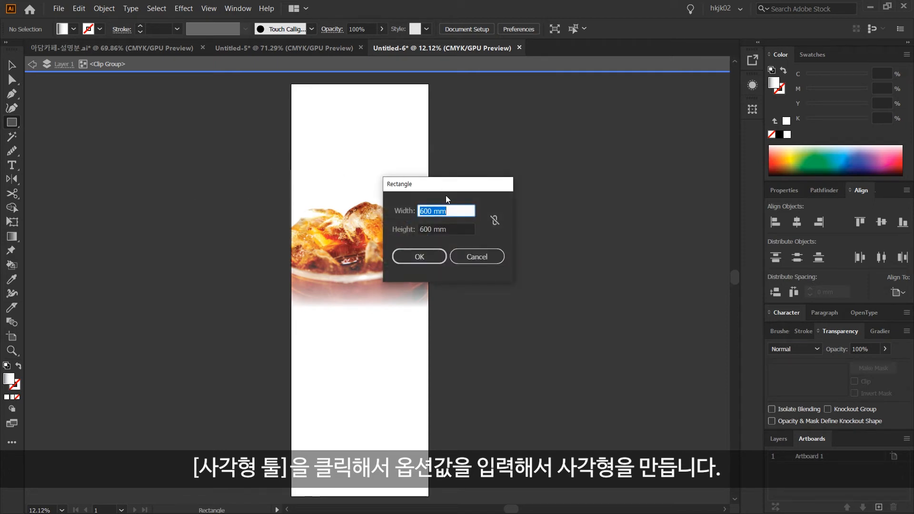
key("Tab")
type("1160")
key("Return")
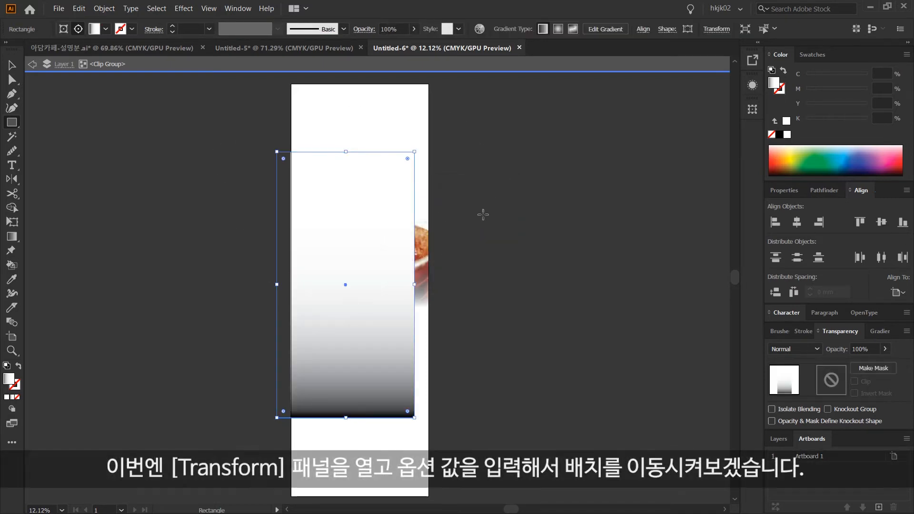
Position the new rectangle's centre at X 300 mm and Y 1220 mm.
left_click(755, 114)
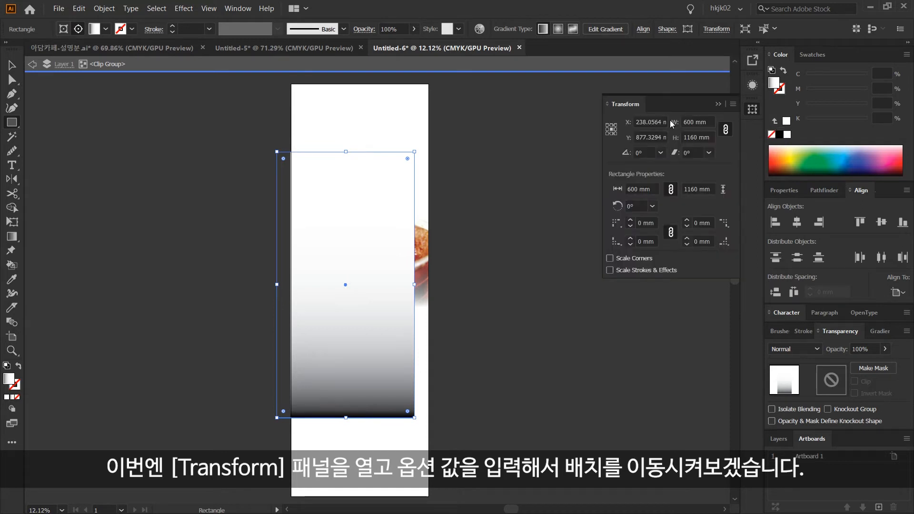
left_click(647, 121)
key("ctrl+a")
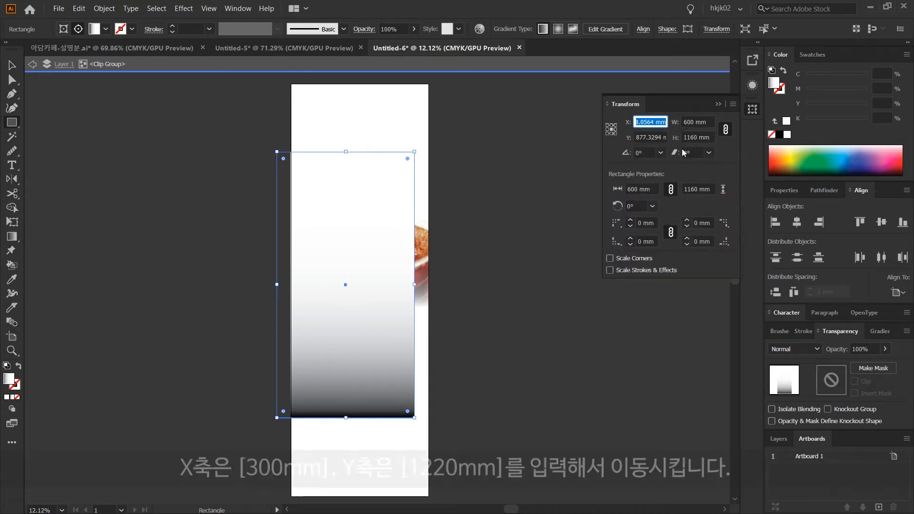
type("300")
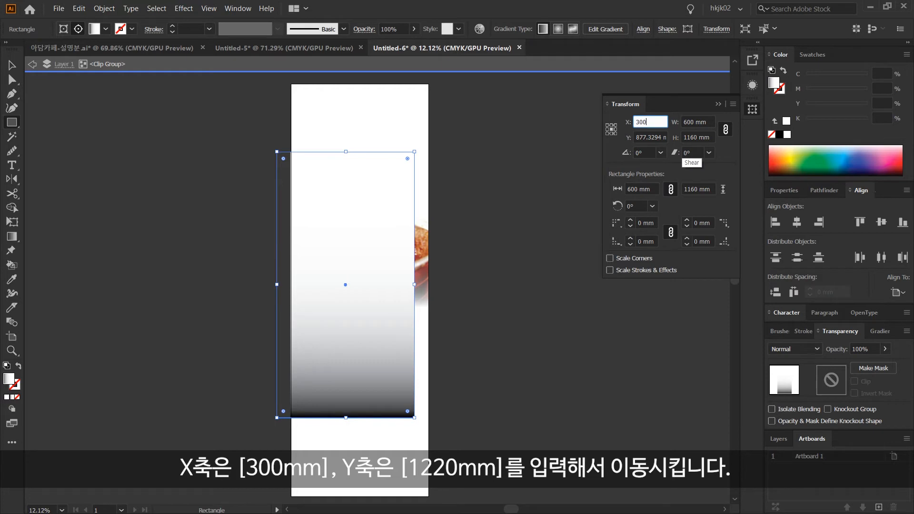
key("Tab")
type("1220")
key("Return")
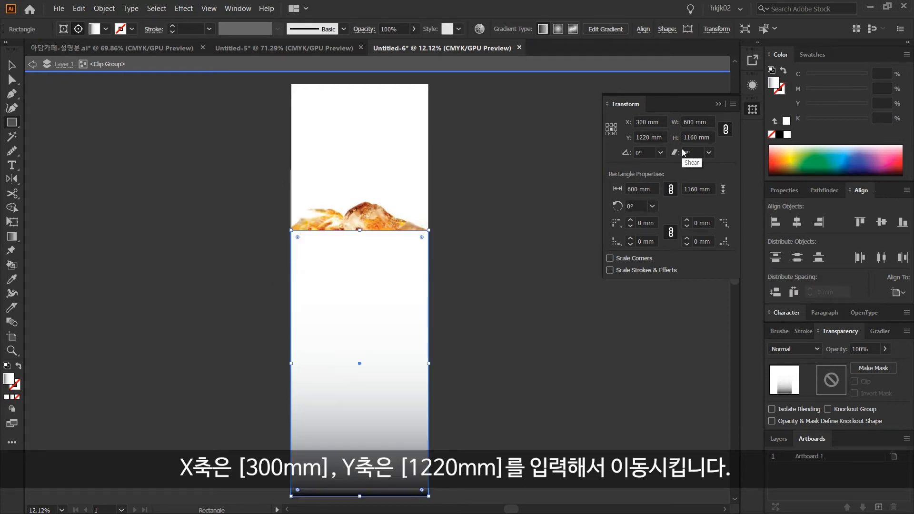
Send the gradient rectangle to the back of the clip group, behind the drink image.
left_click(12, 66)
right_click(362, 257)
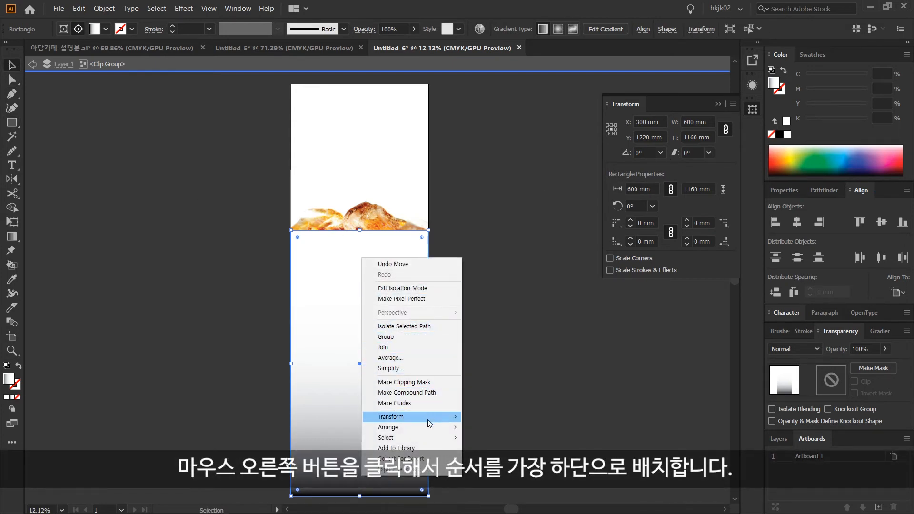
mouse_move(404, 427)
left_click(481, 465)
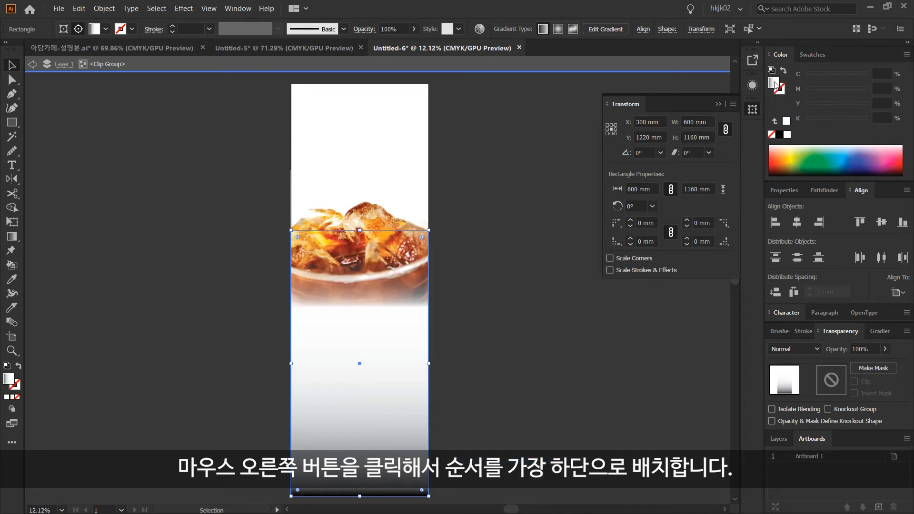
Replace the rectangle's gradient with a solid fill of C 60, M 100, Y 100, K 30.
left_click(787, 136)
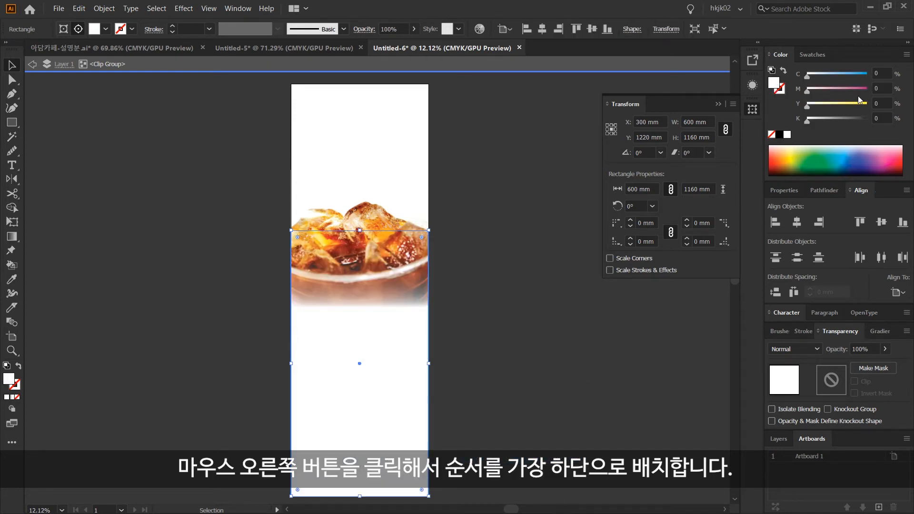
left_click(880, 73)
type("6")
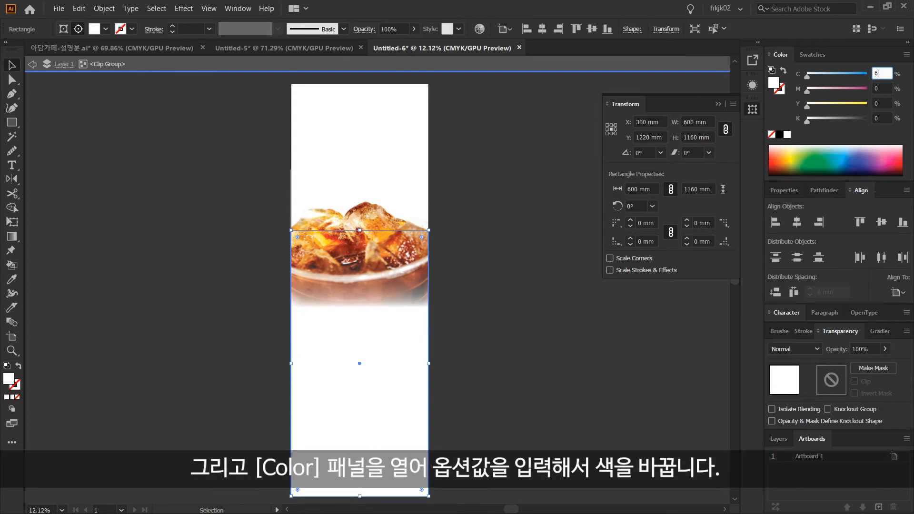
type("0")
key("Tab")
type("100")
key("Tab")
type("100")
key("Tab")
type("30")
key("Return")
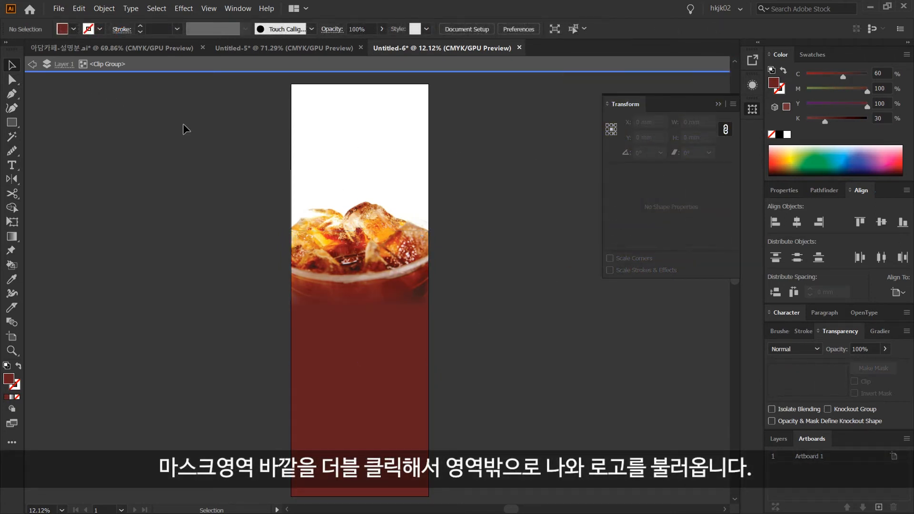
Exit the clip group's isolation mode and switch to the Untitled-5 logo document.
double_click(185, 129)
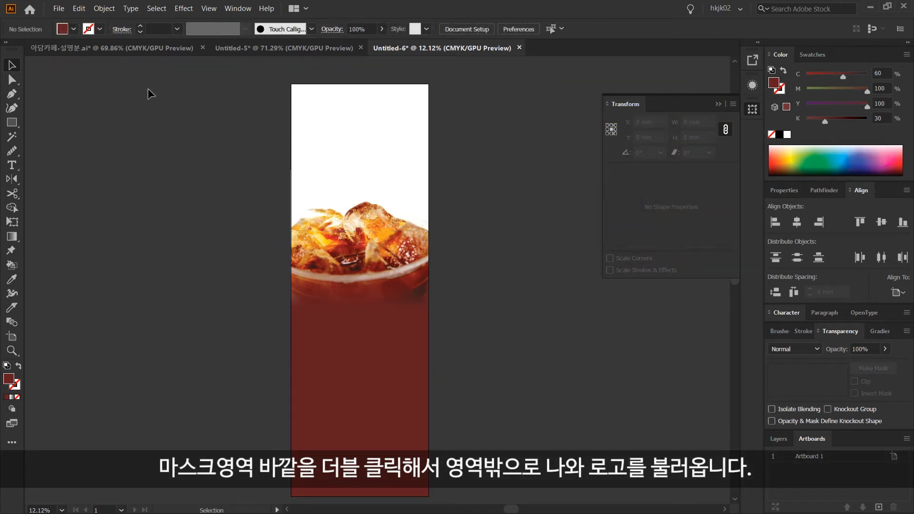
left_click(341, 145)
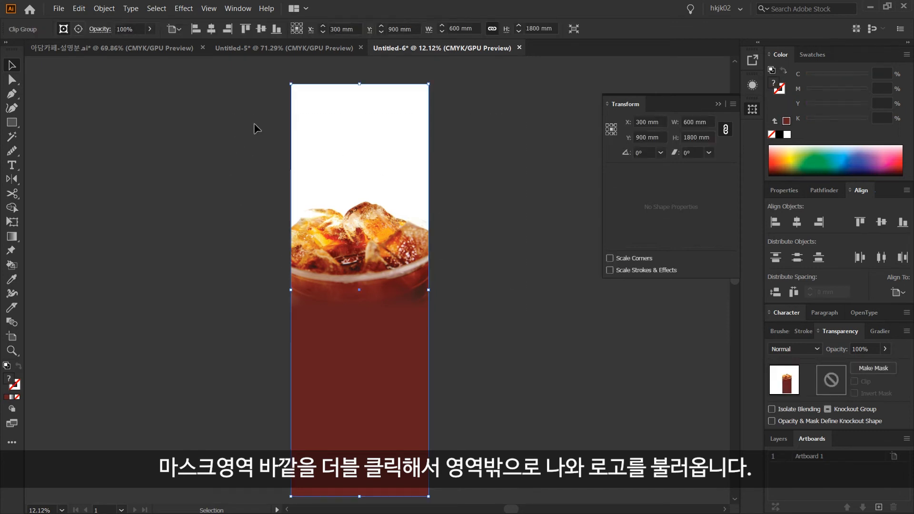
left_click(503, 207)
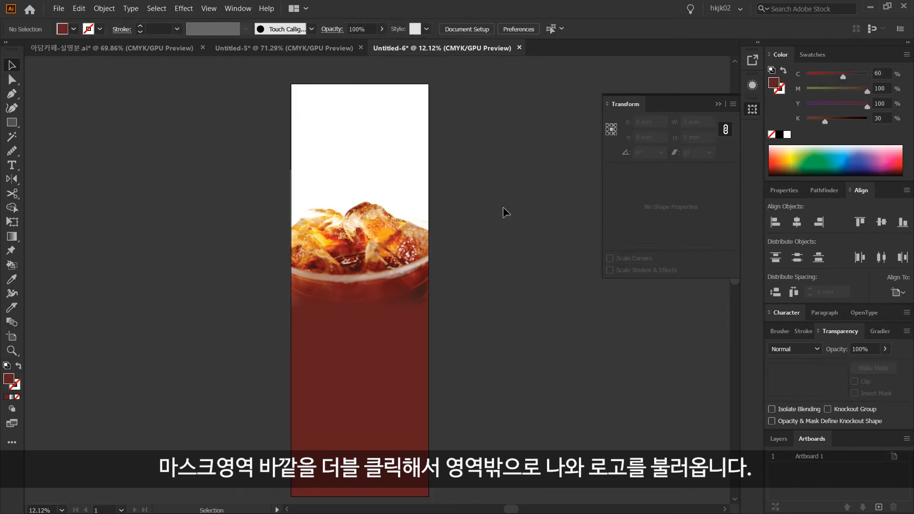
left_click(319, 48)
Try scaling a copy of the logo with live strokes beside the artboard, and delete the copy.
key("ctrl+a")
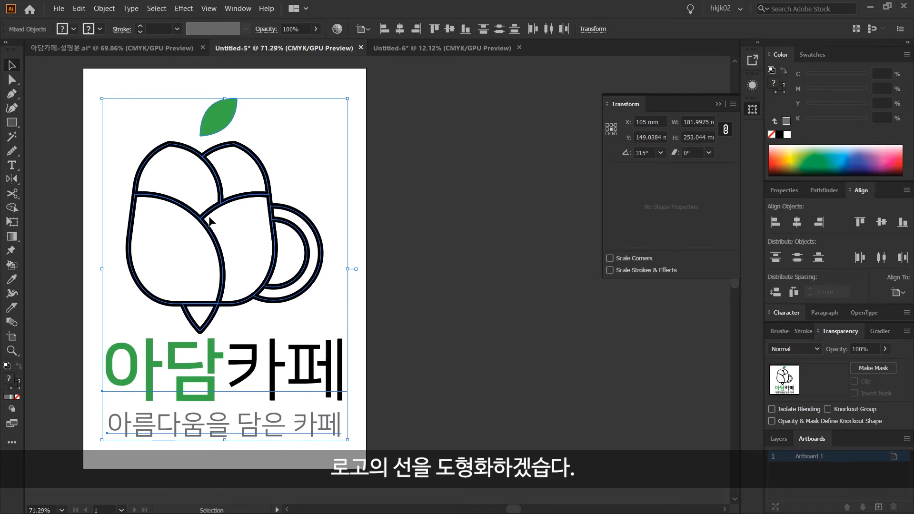
left_click_drag(218, 208, 511, 209)
left_click_drag(402, 114, 551, 288)
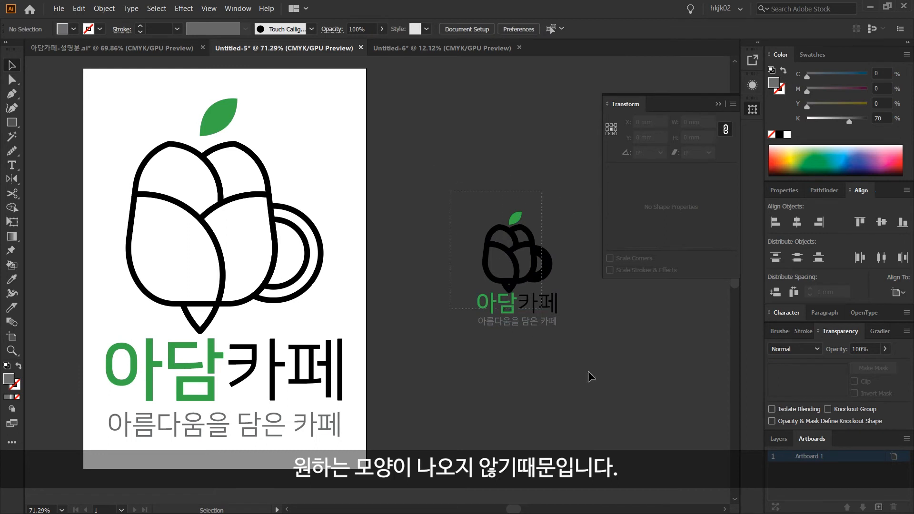
left_click_drag(476, 211, 289, 66)
left_click(325, 165)
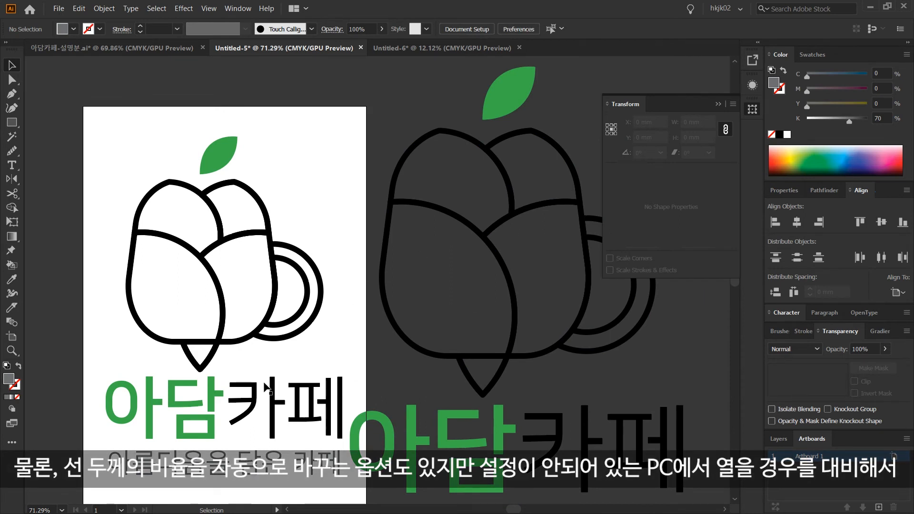
key("ctrl+z")
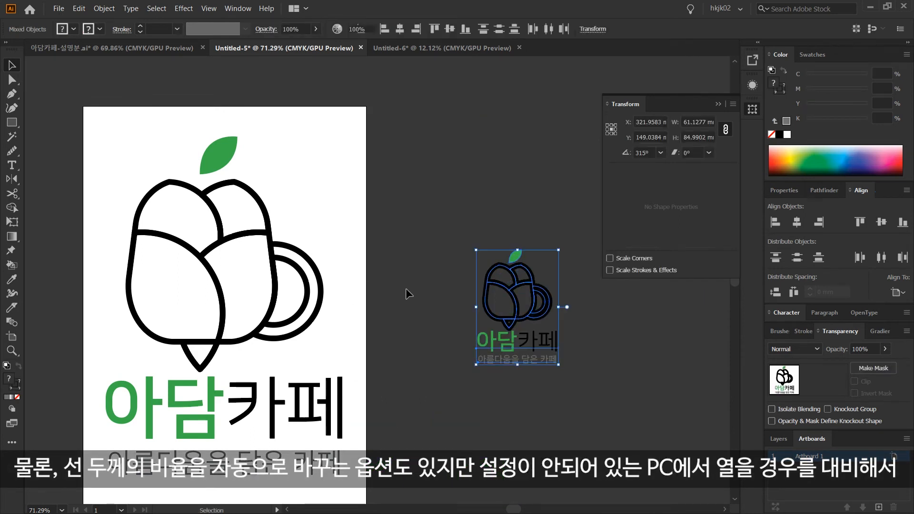
key("Delete")
Select the whole logo and convert its line work to shapes with Outline Stroke.
left_click_drag(411, 246, 469, 210)
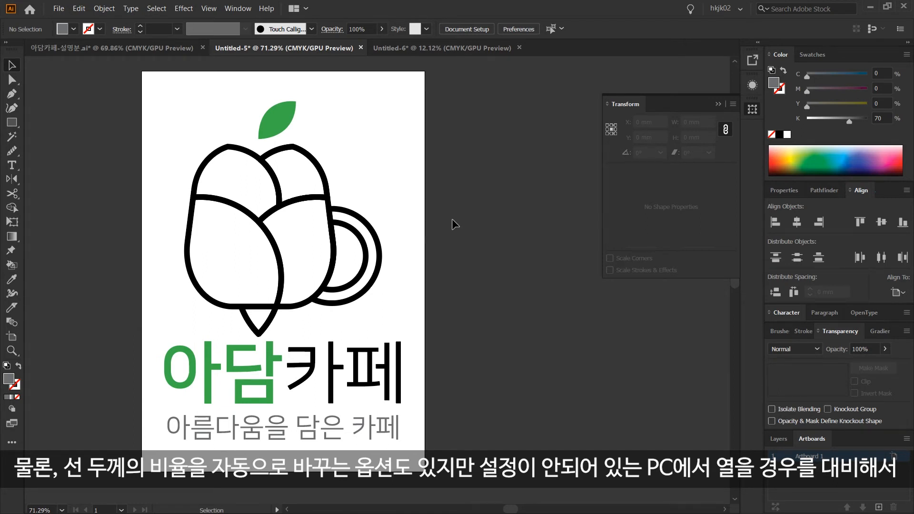
left_click_drag(123, 85, 422, 450)
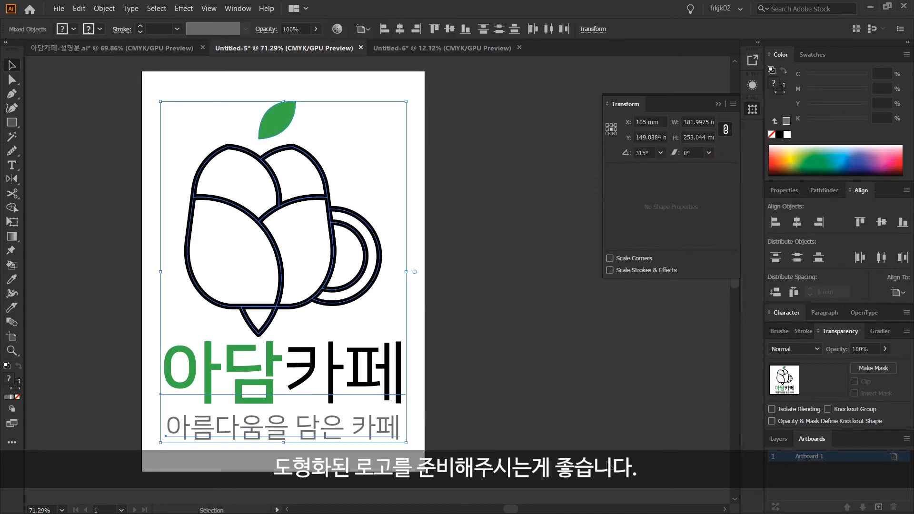
left_click(79, 8)
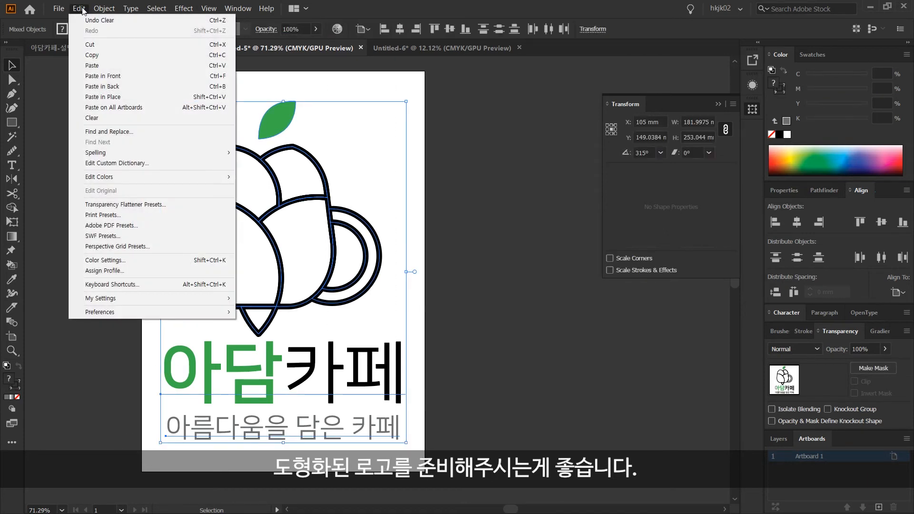
mouse_move(194, 237)
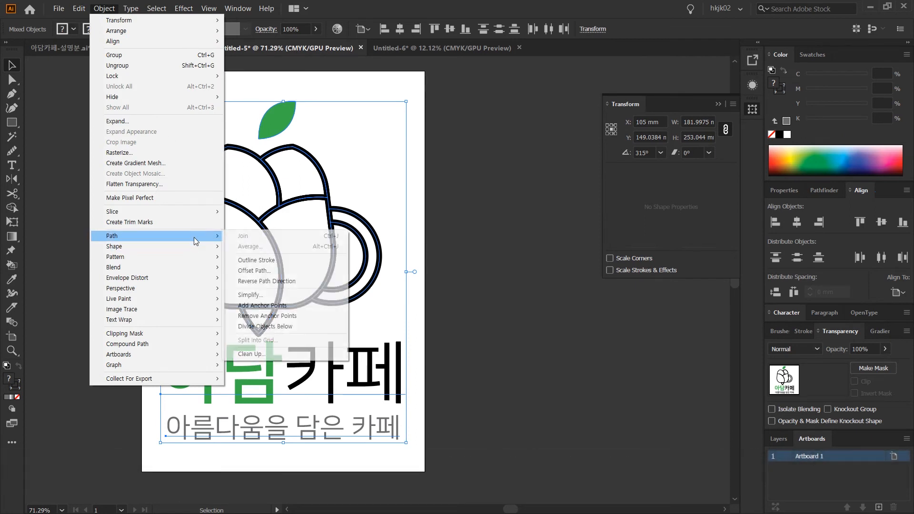
left_click(284, 265)
left_click(439, 242)
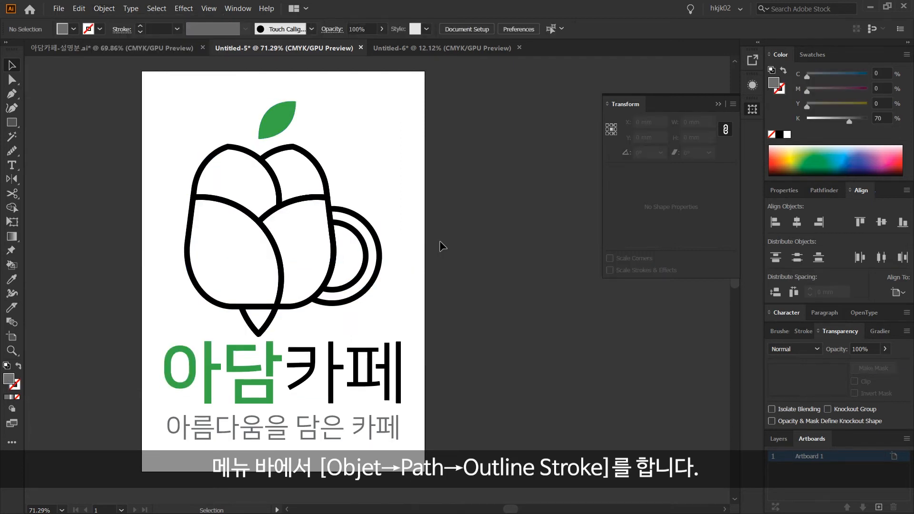
Group the outlined cup symbol, café name and tagline into a single logo object.
left_click_drag(384, 161, 153, 316)
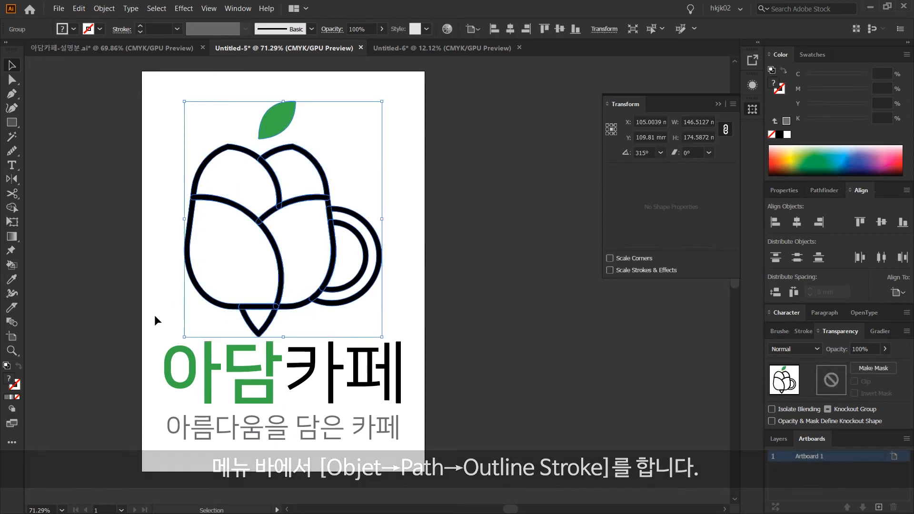
left_click_drag(142, 100, 414, 431)
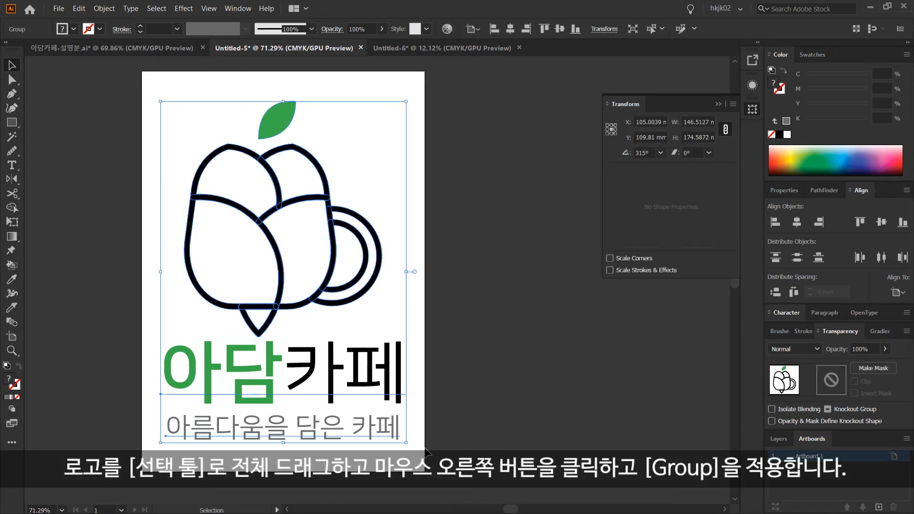
right_click(277, 190)
left_click(339, 264)
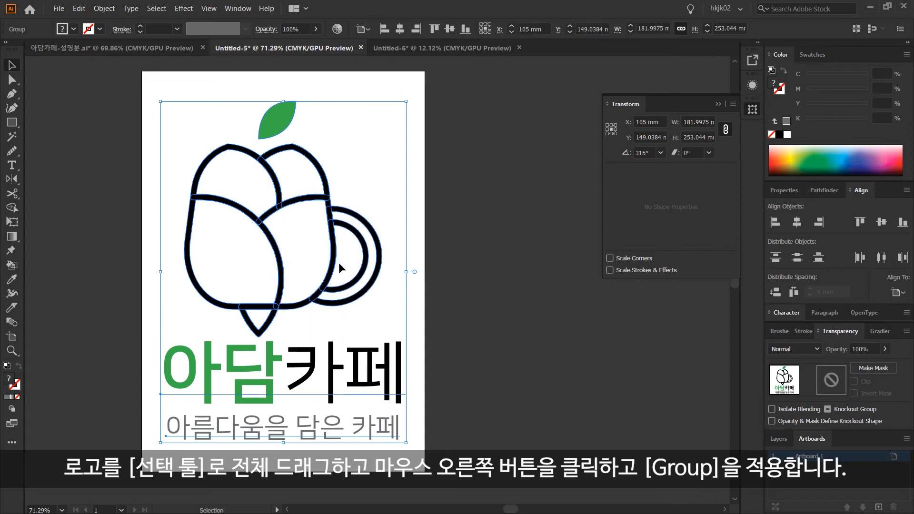
Bring the grouped logo into the Untitled-6 banner document and select only the logo there.
left_click_drag(288, 128, 432, 175)
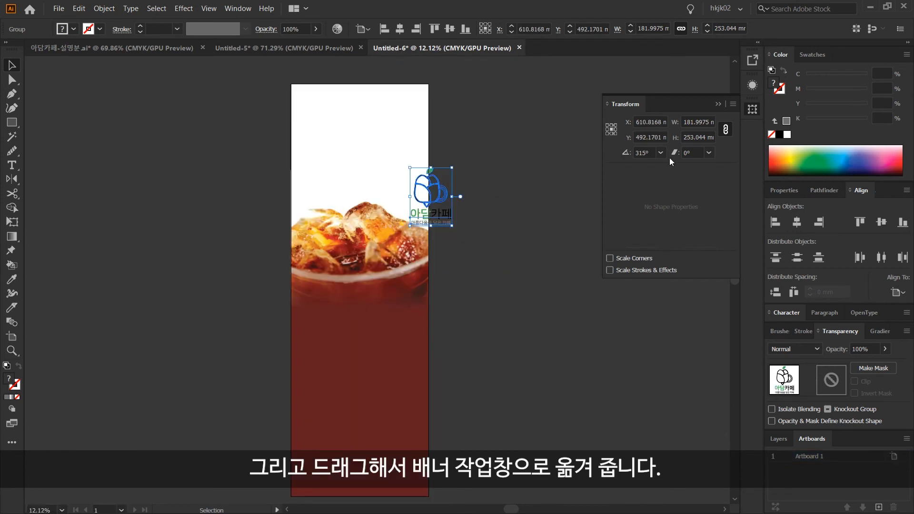
key("ctrl+a")
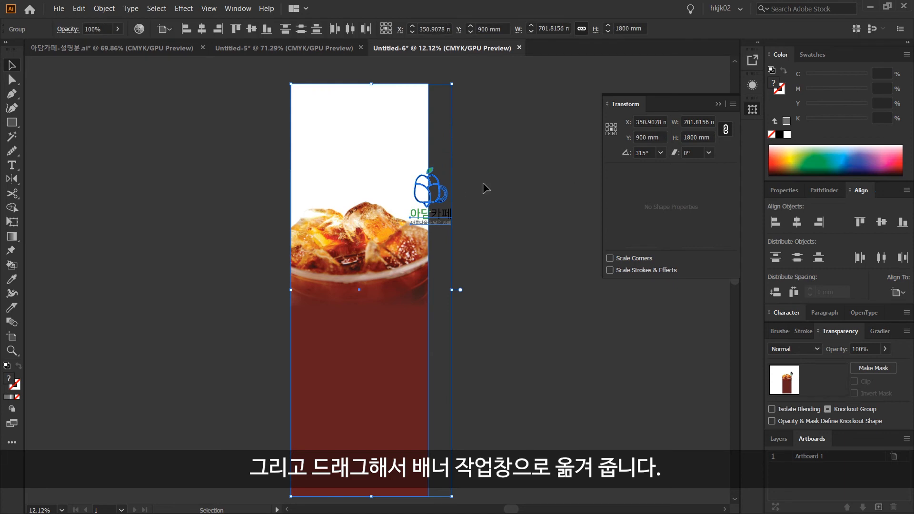
left_click(458, 193)
left_click(440, 191)
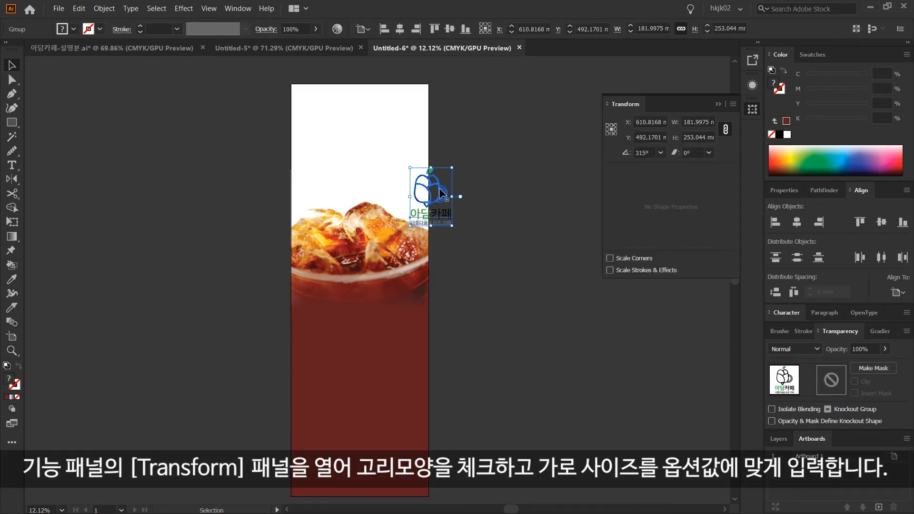
Set the logo's width to 300 mm with its proportions constrained.
left_click(698, 121)
type("30")
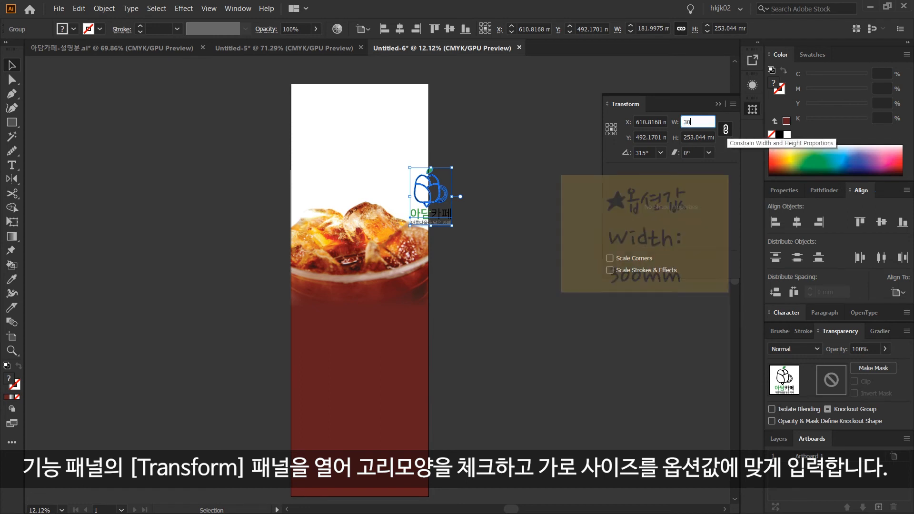
type("0")
key("Return")
Place the logo in the banner's white upper area and centre it horizontally on the banner background as key object.
left_click_drag(440, 228, 370, 166)
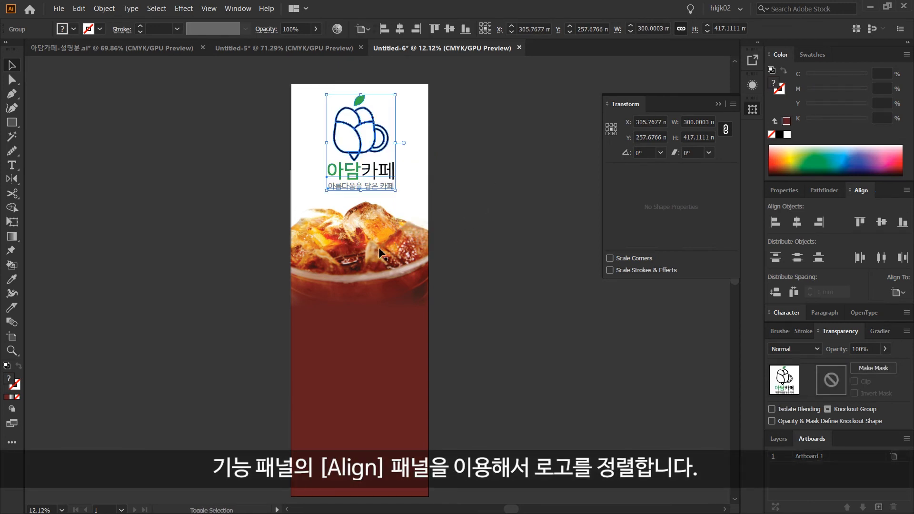
left_click(379, 247)
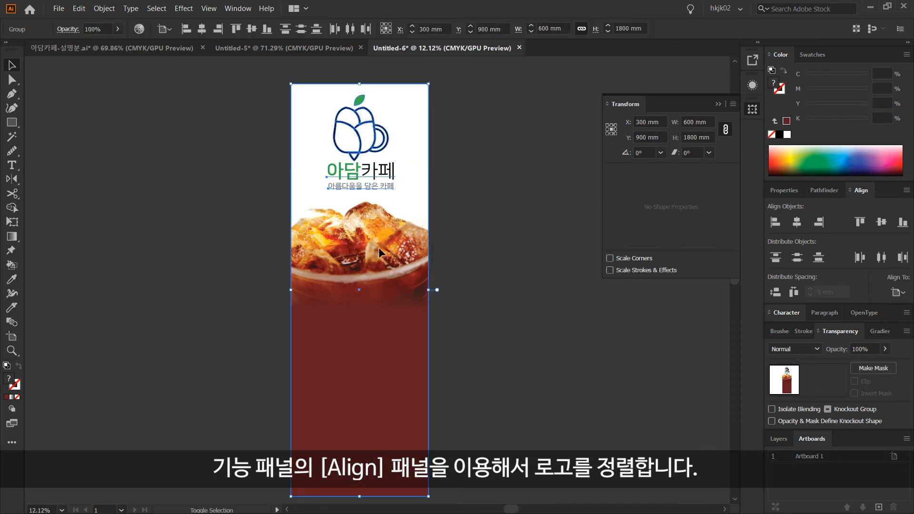
left_click(384, 230)
left_click(798, 224)
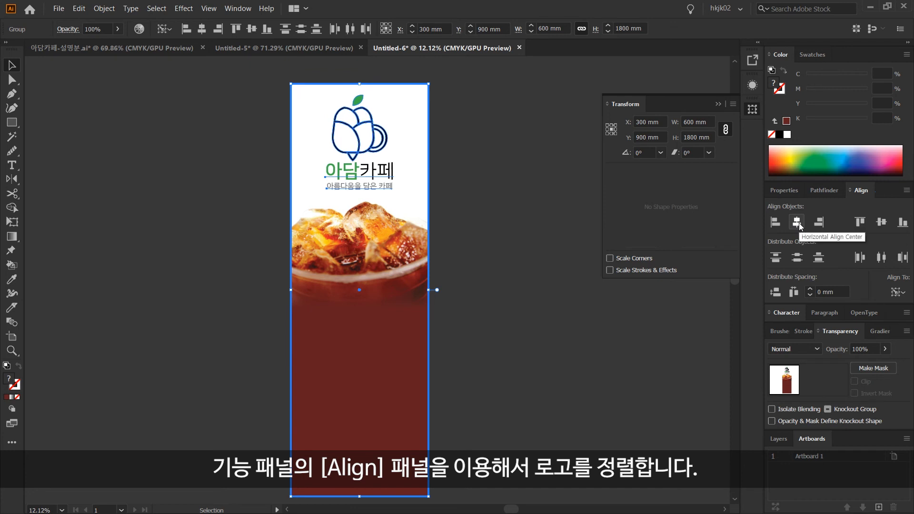
left_click(550, 299)
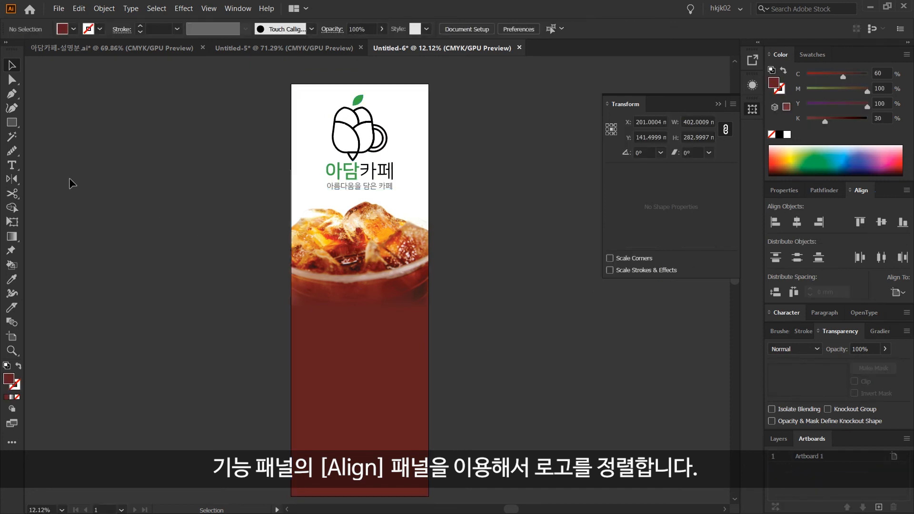
Add the text lines "#아포카토", "#아메리카노잘하는집" and "#브런치카페" in 나눔손글씨 펜 at 60 mm, coloured white with K 0.
left_click(12, 165)
left_click(245, 389)
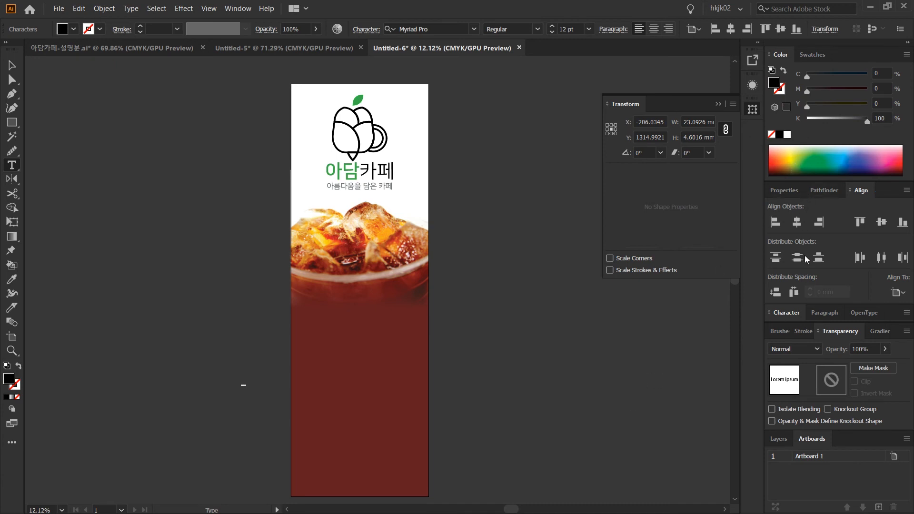
left_click(788, 312)
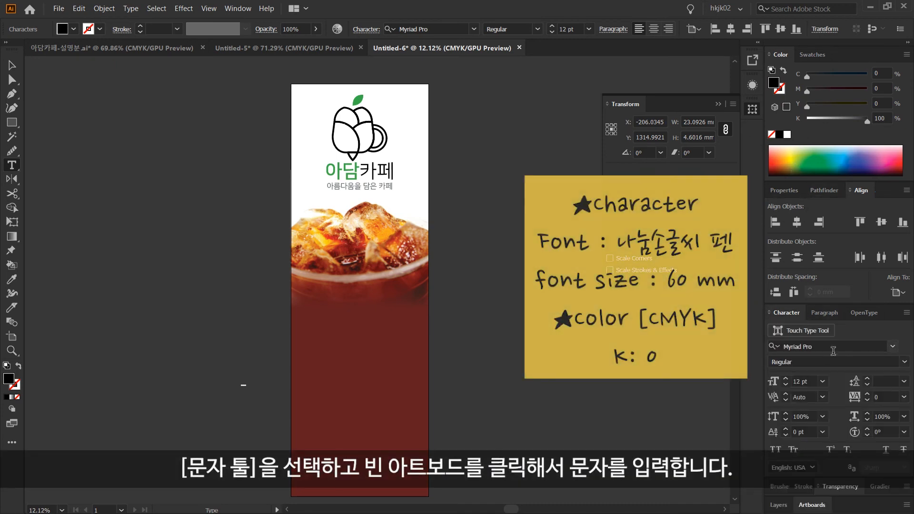
left_click(822, 382)
left_click(810, 410)
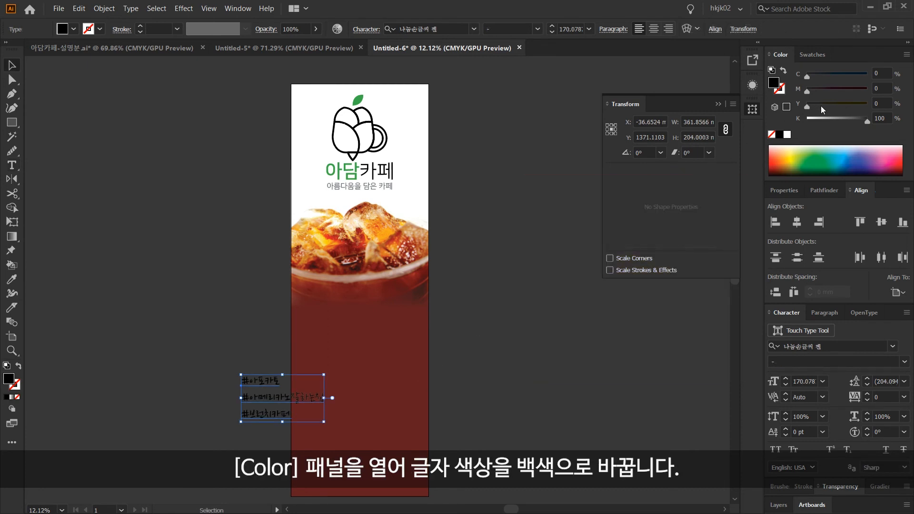
left_click_drag(815, 122, 786, 121)
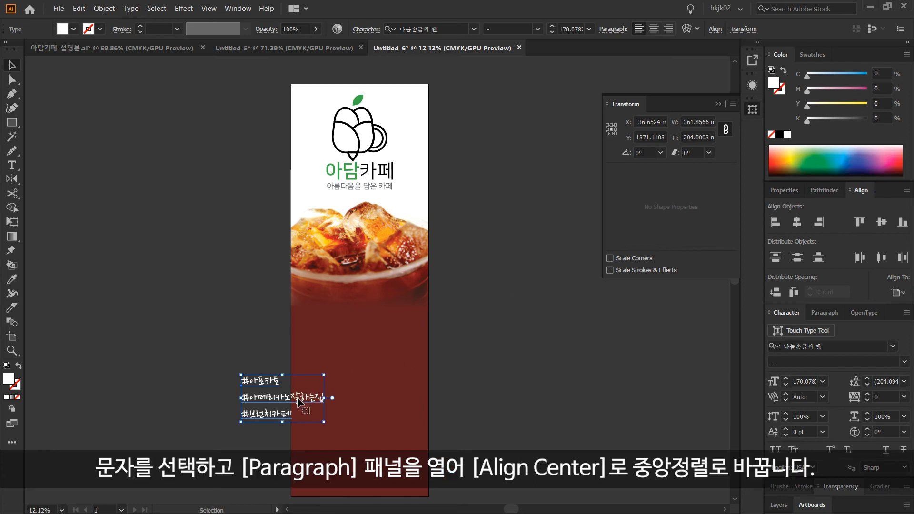
Move the hashtag text onto the dark red lower area and centre-align its paragraph.
left_click_drag(298, 401, 385, 408)
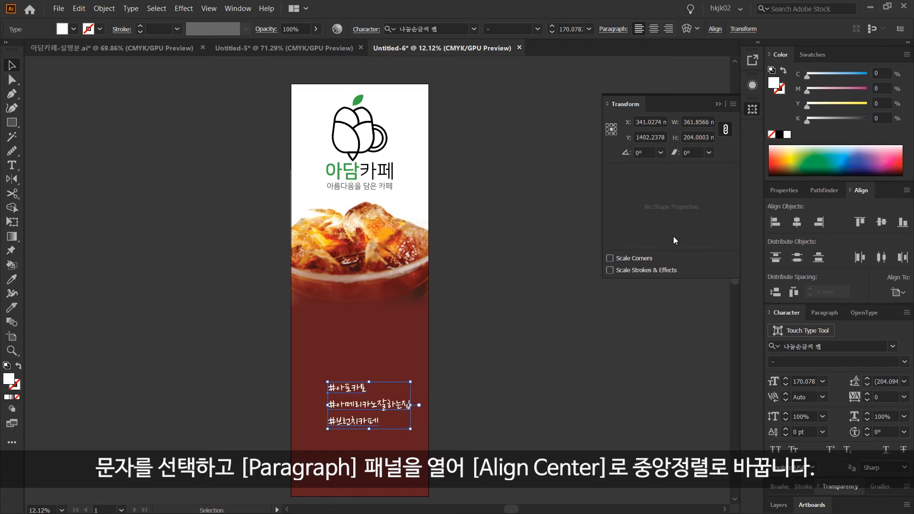
left_click(830, 315)
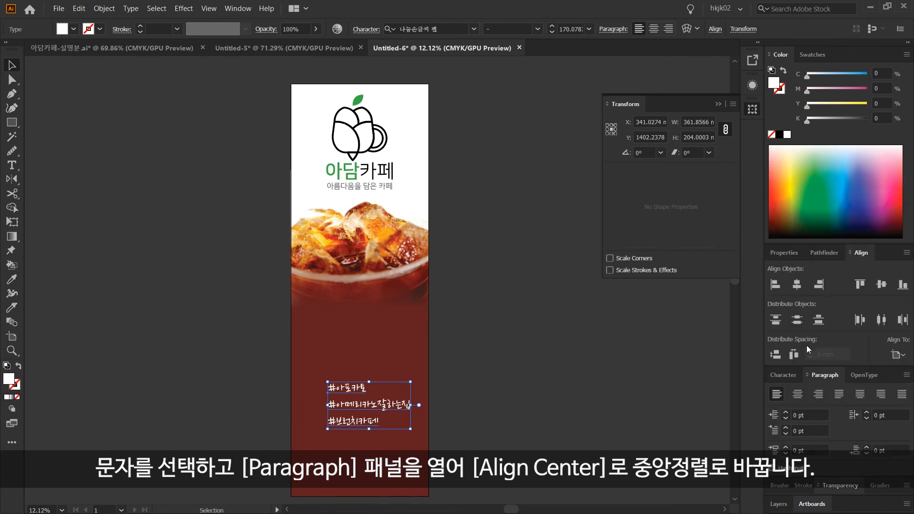
left_click(802, 396)
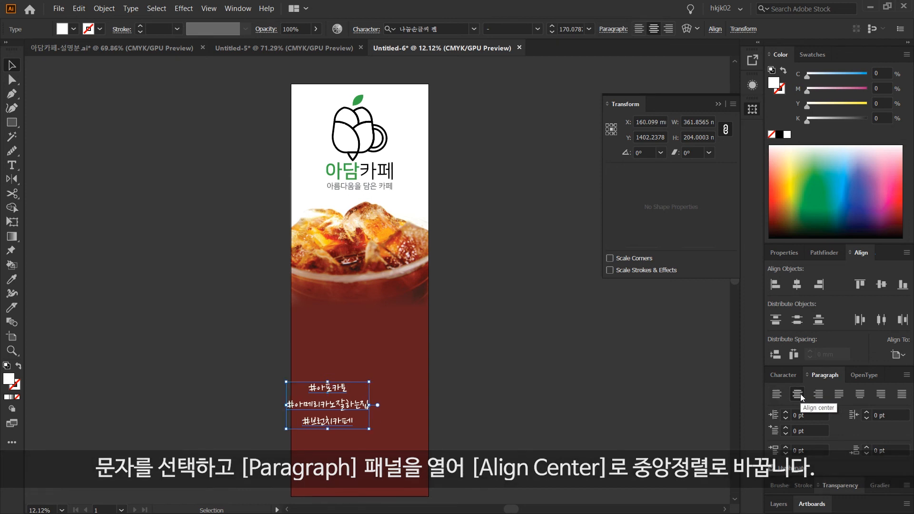
Centre the hashtag text horizontally on the banner, using the banner background as key object.
key("ctrl+a")
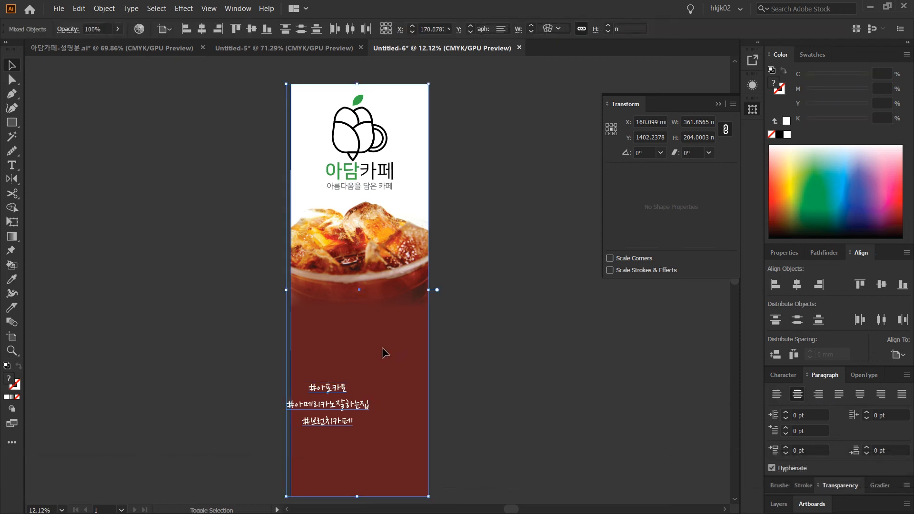
left_click(383, 348)
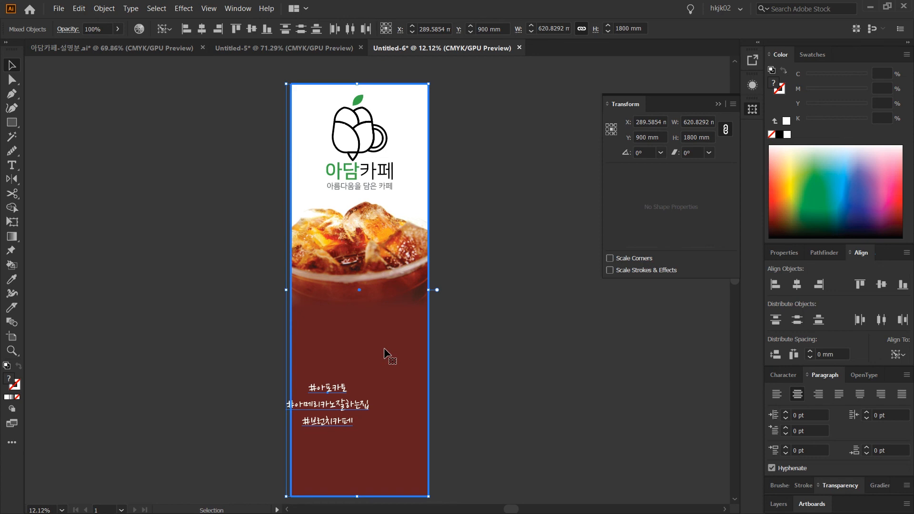
left_click(794, 284)
left_click(616, 399)
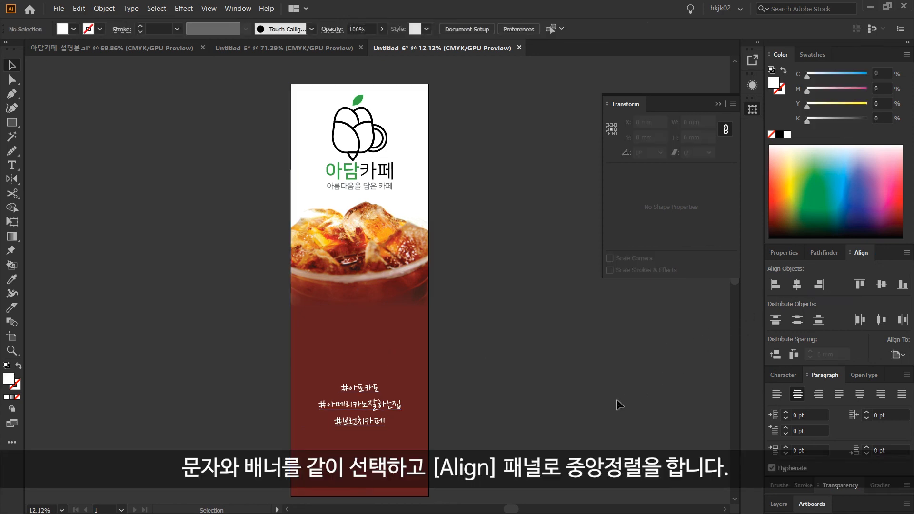
Examine the finished banner layout up close and as a whole, ending with the full artboard fitted to the screen.
left_click_drag(592, 404, 567, 376)
key("z")
left_click(432, 369, "alt")
left_click_drag(428, 354, 434, 426)
left_click_drag(355, 339, 435, 395)
left_click_drag(429, 352, 447, 384)
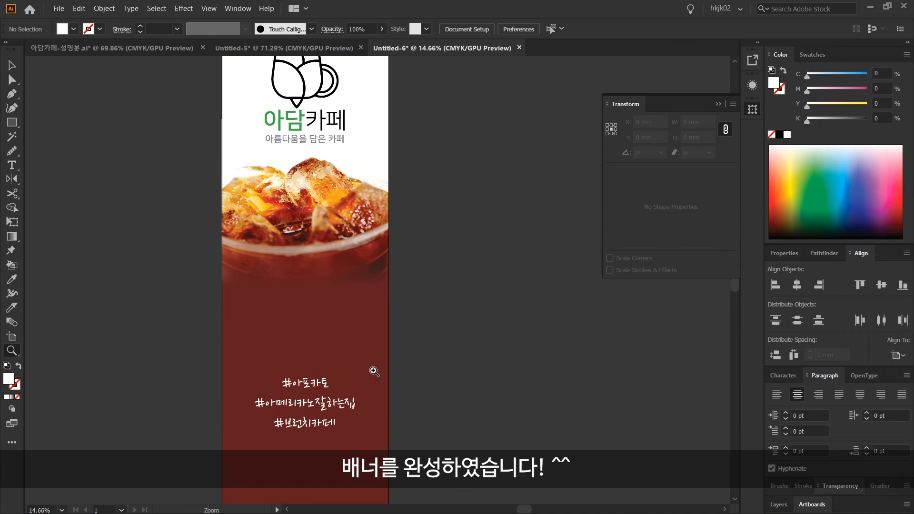
left_click(362, 367, "alt")
left_click_drag(378, 341, 373, 427)
key("v")
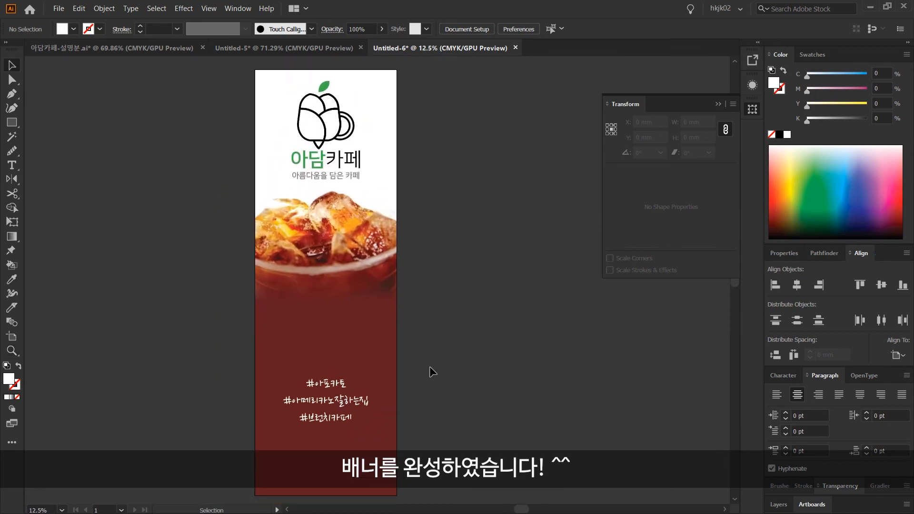
left_click(62, 510)
left_click(91, 498)
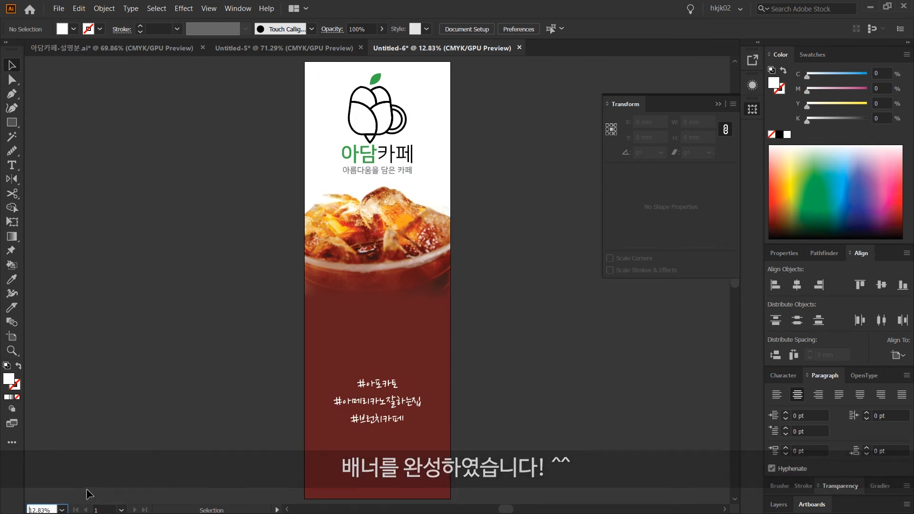
key("ctrl+Tab")
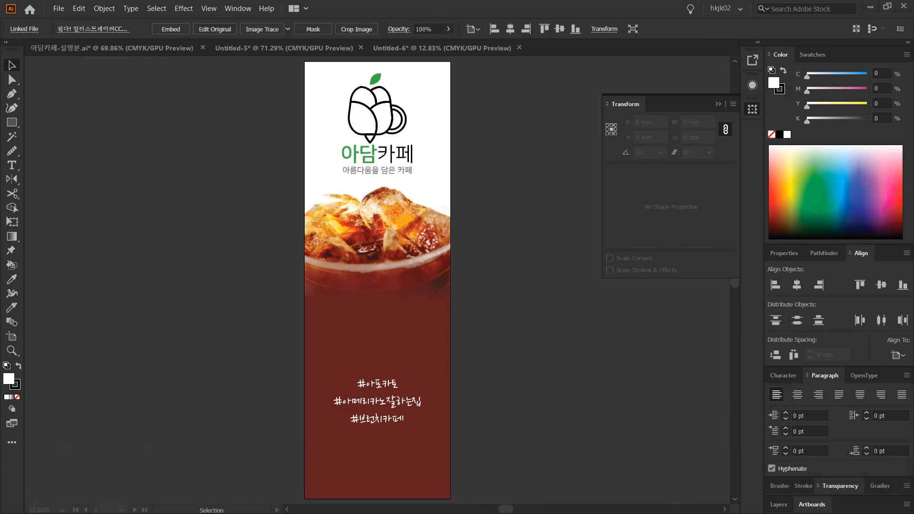
key("z")
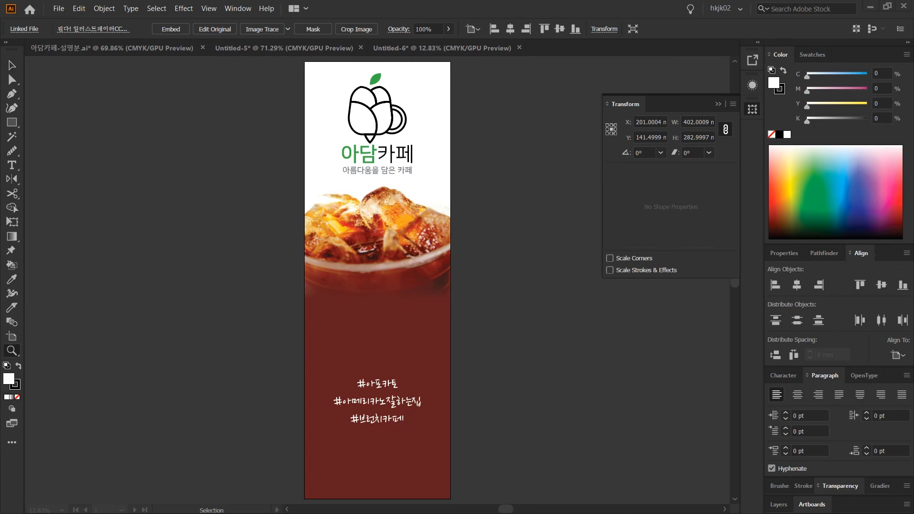
key("v")
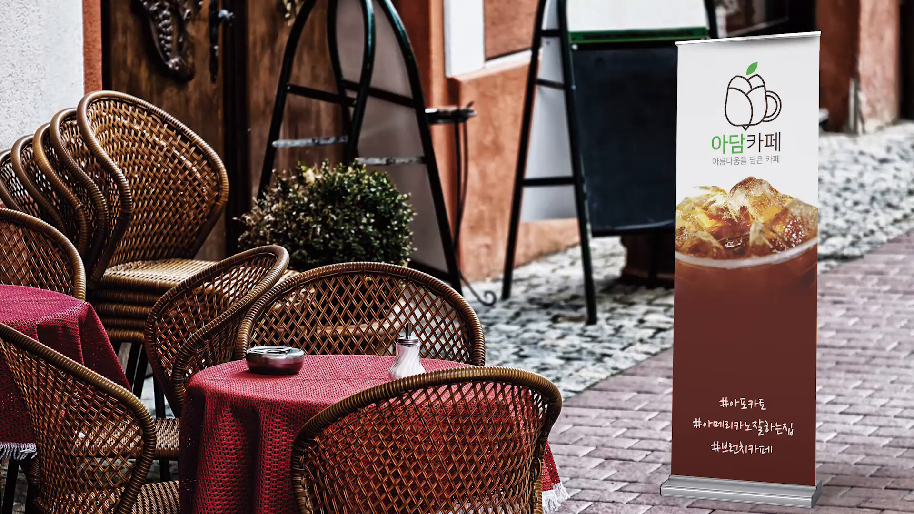